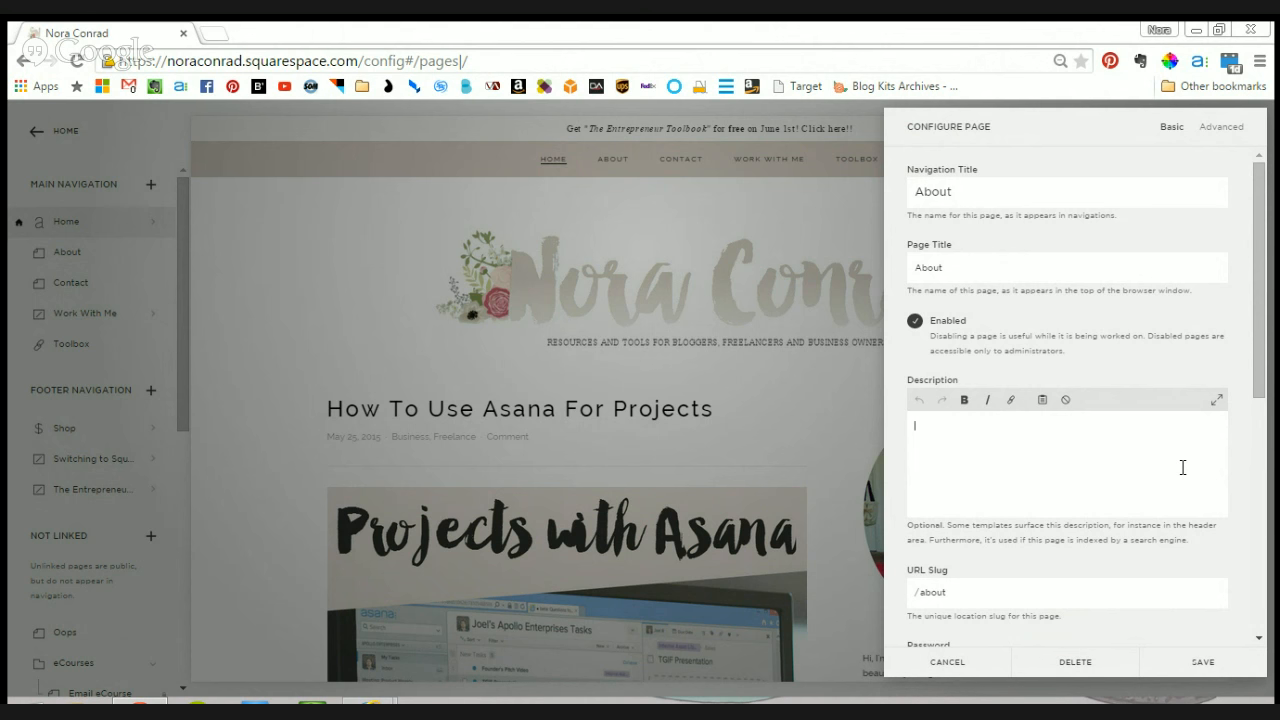
# - Fill in the About page's description with the owner-and-blogger introduction ending "read a little more about me and the blog right", and save the page settings
pyautogui.write('No')
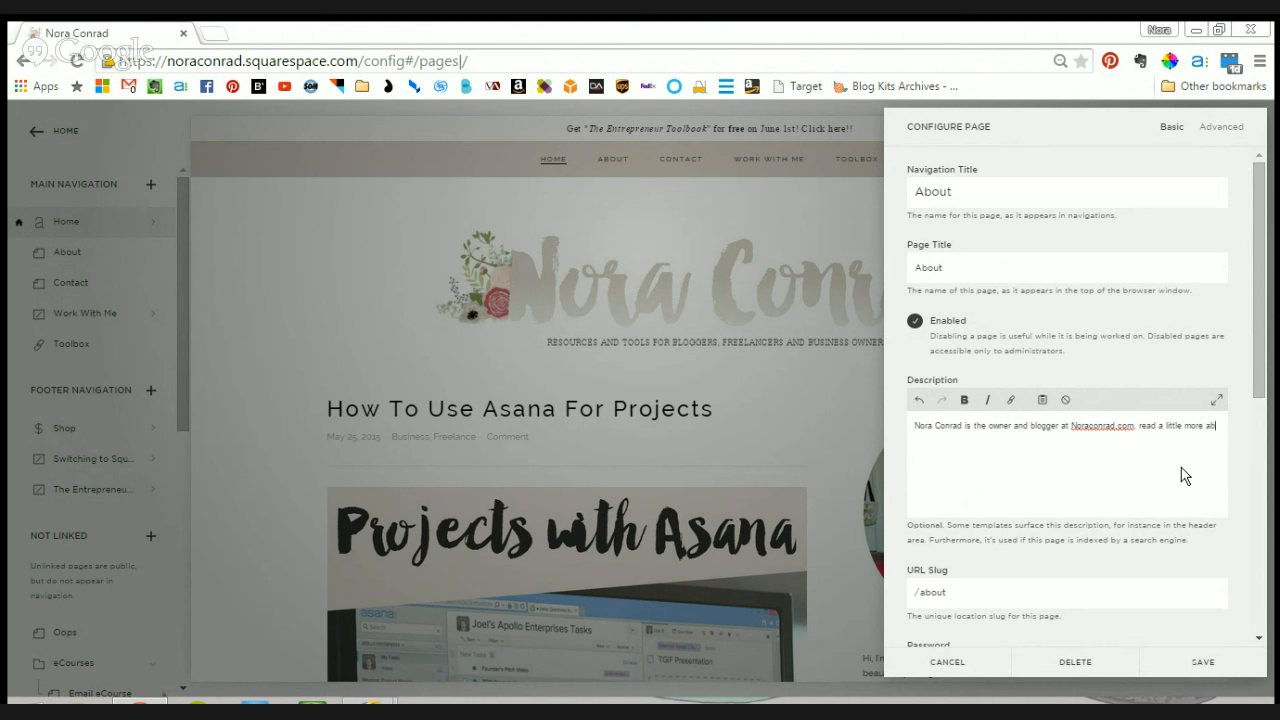
pyautogui.write('out me and the blog right here.')
pyautogui.click(1235, 668)
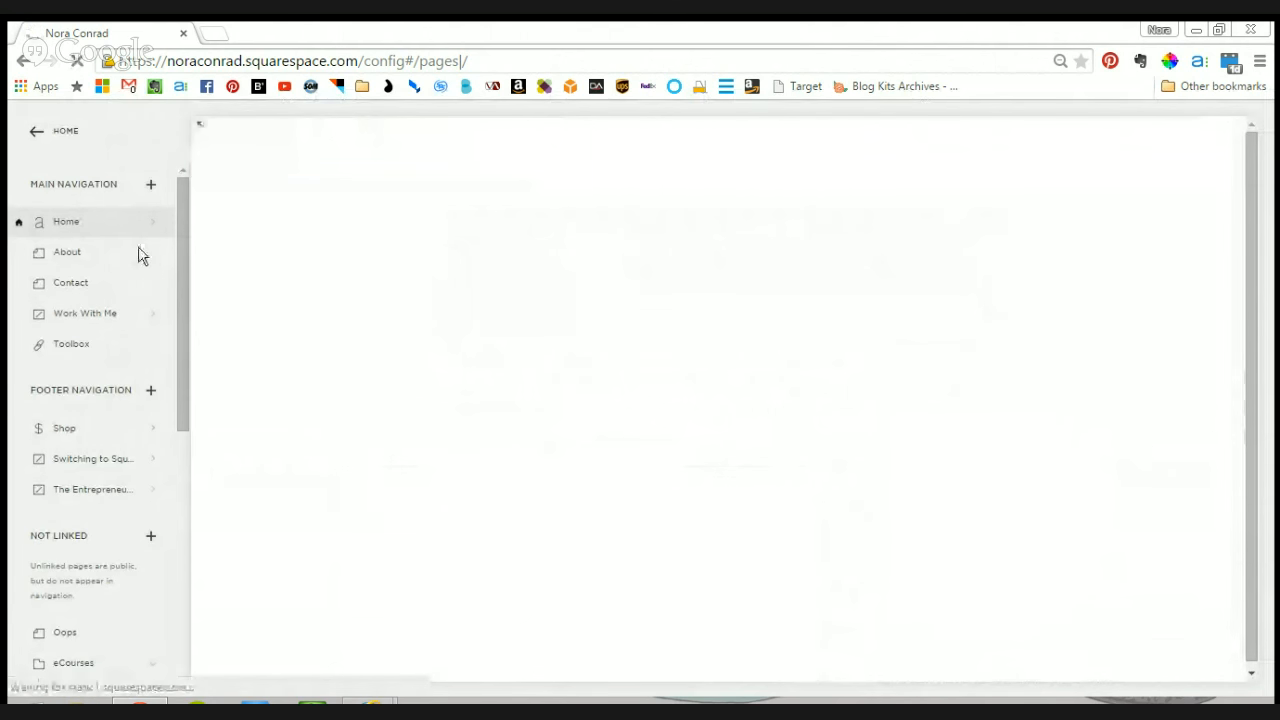
# - Review the Contact page's title, description and URL slug in its settings, and save them as they are
pyautogui.moveTo(140, 250)
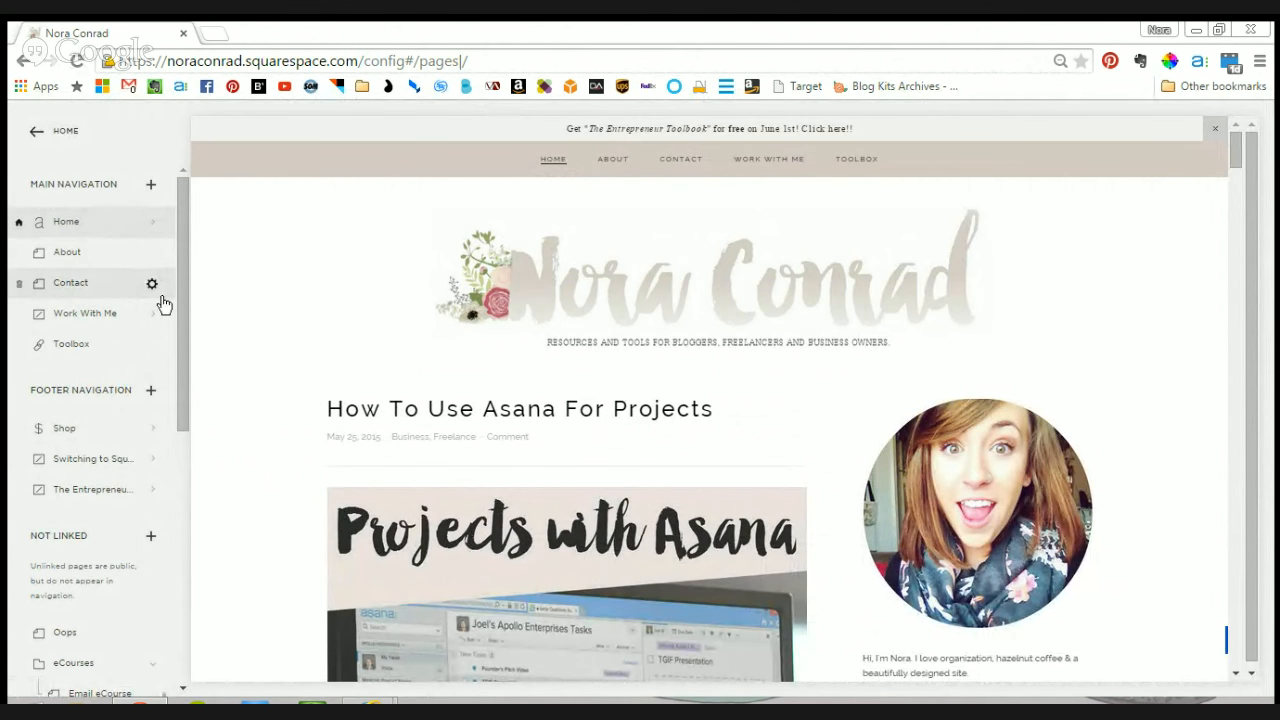
pyautogui.scroll(-4, 150, 295)
pyautogui.scroll(5, 150, 295)
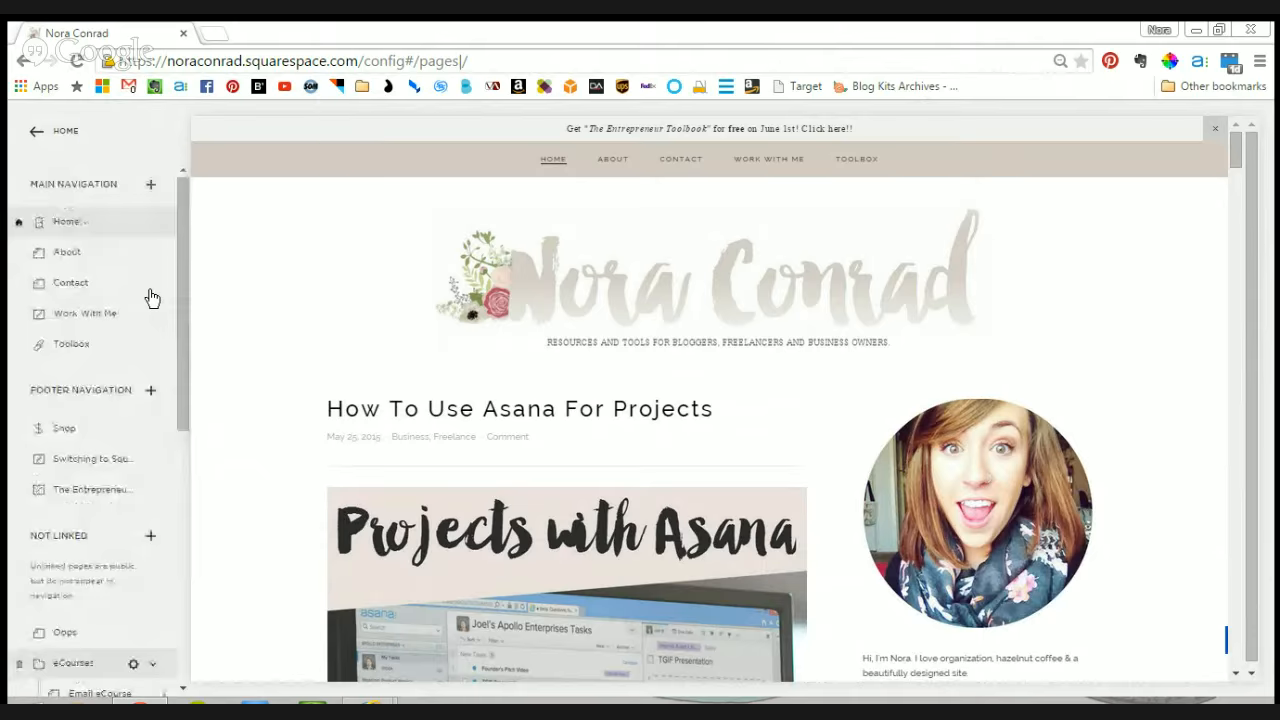
pyautogui.click(153, 288)
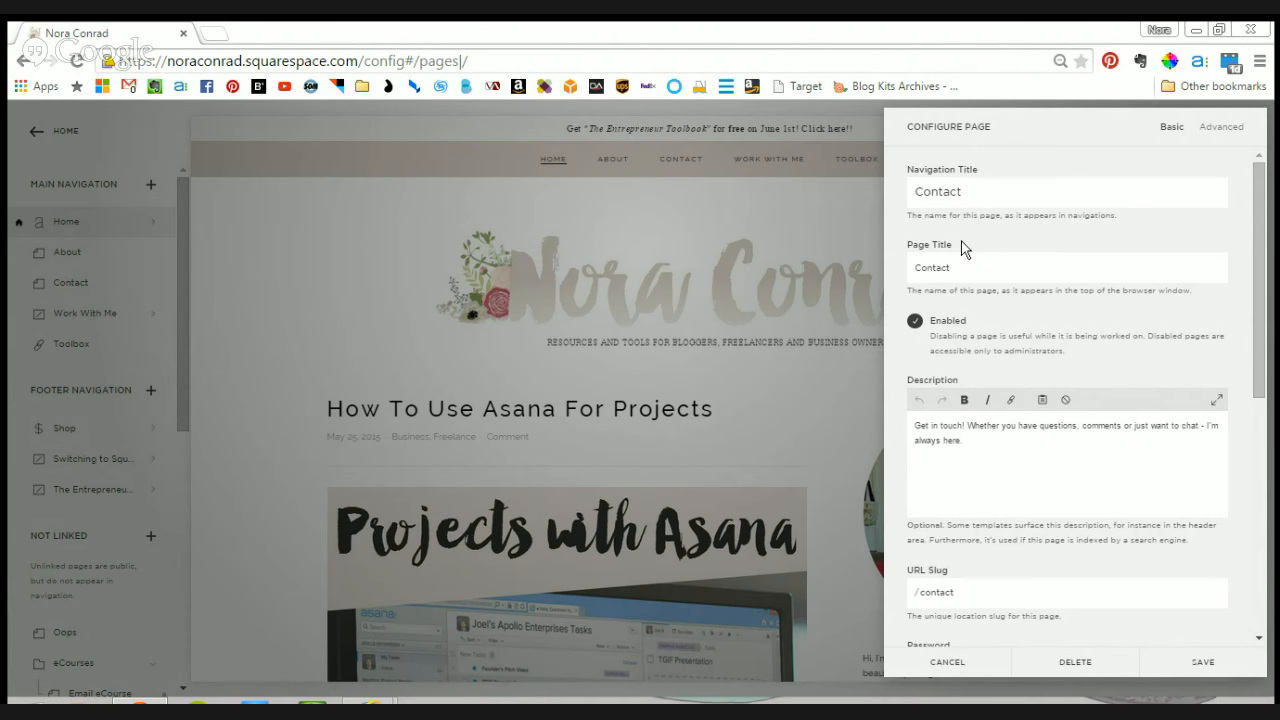
pyautogui.click(1192, 657)
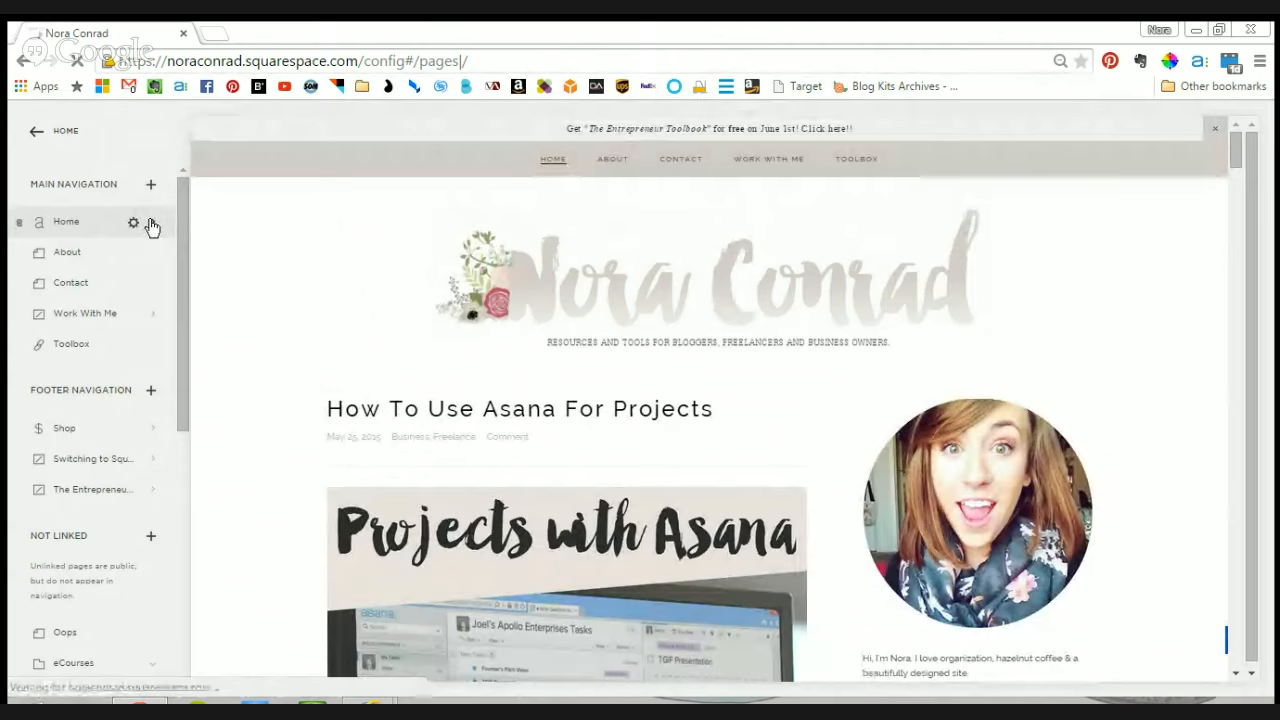
# - Open the Home blog's post "How To Use Asana For Projects" for editing
pyautogui.click(149, 226)
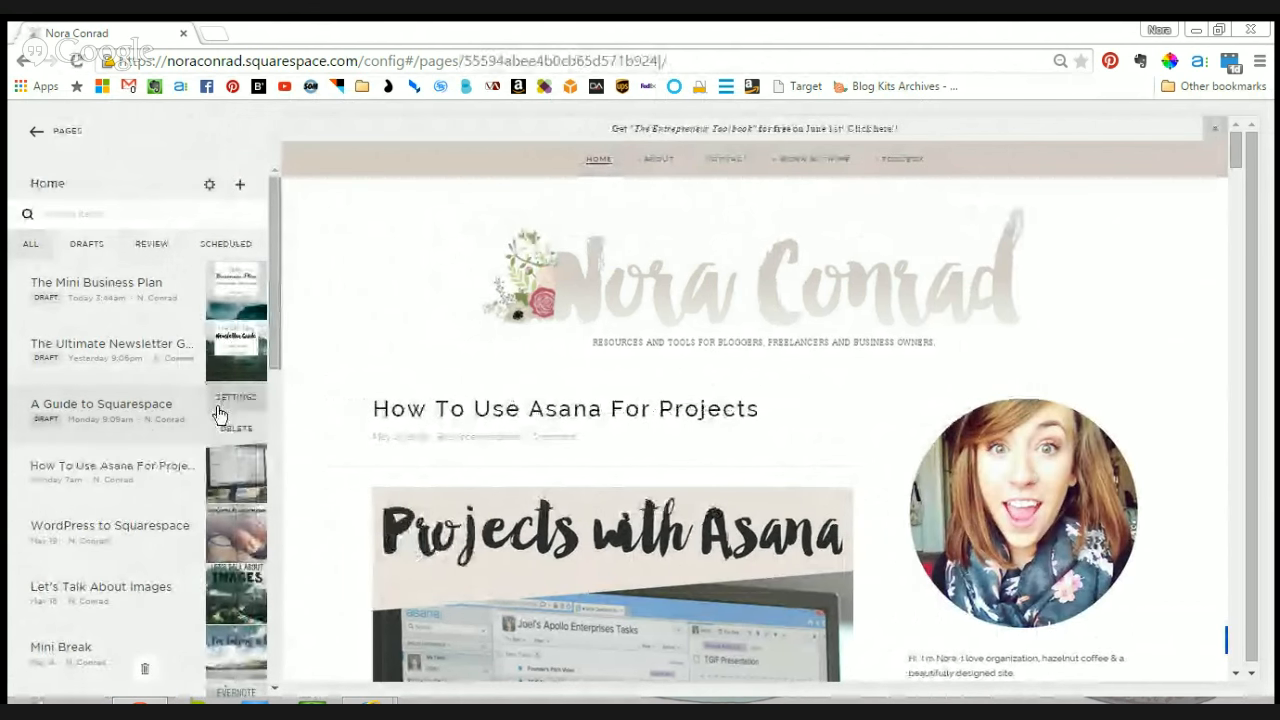
pyautogui.moveTo(219, 473)
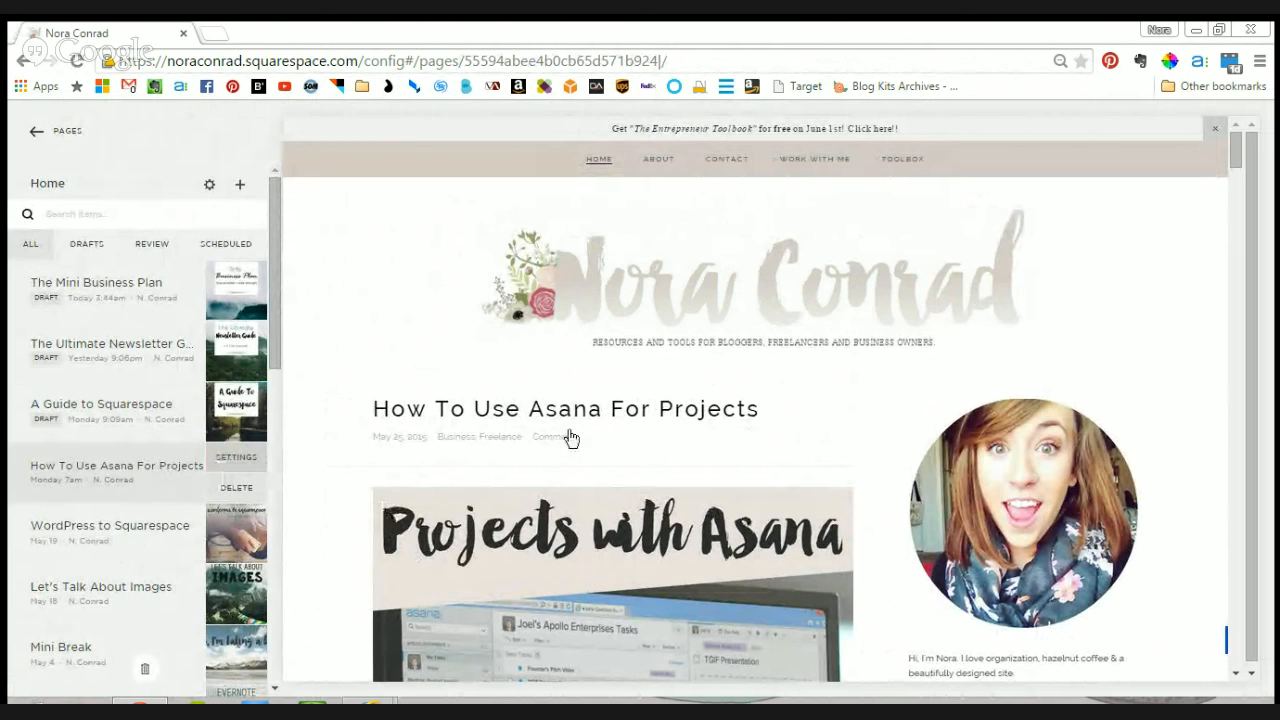
pyautogui.click(751, 479)
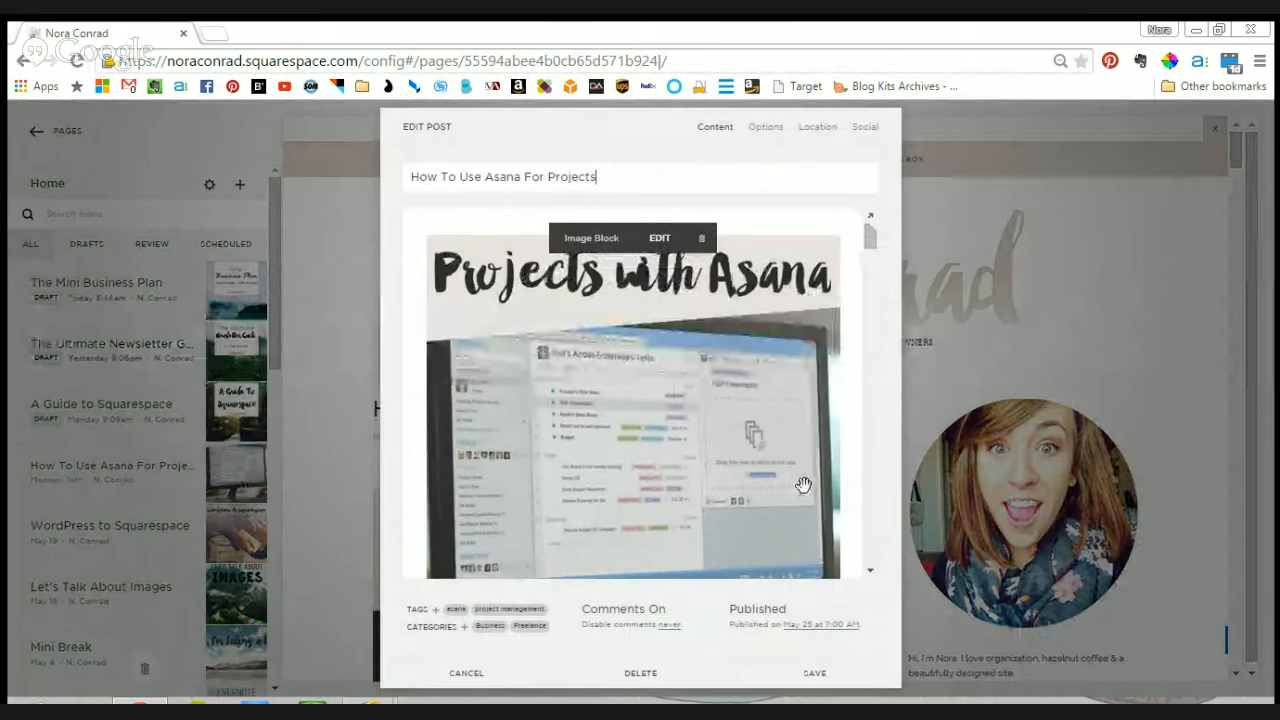
# - Set the filename of the post's header image to "how to use asana for projects" and save the image settings
pyautogui.moveTo(868, 240)
pyautogui.mouseDown()
pyautogui.moveTo(868, 300)
pyautogui.moveTo(876, 232)
pyautogui.mouseUp()
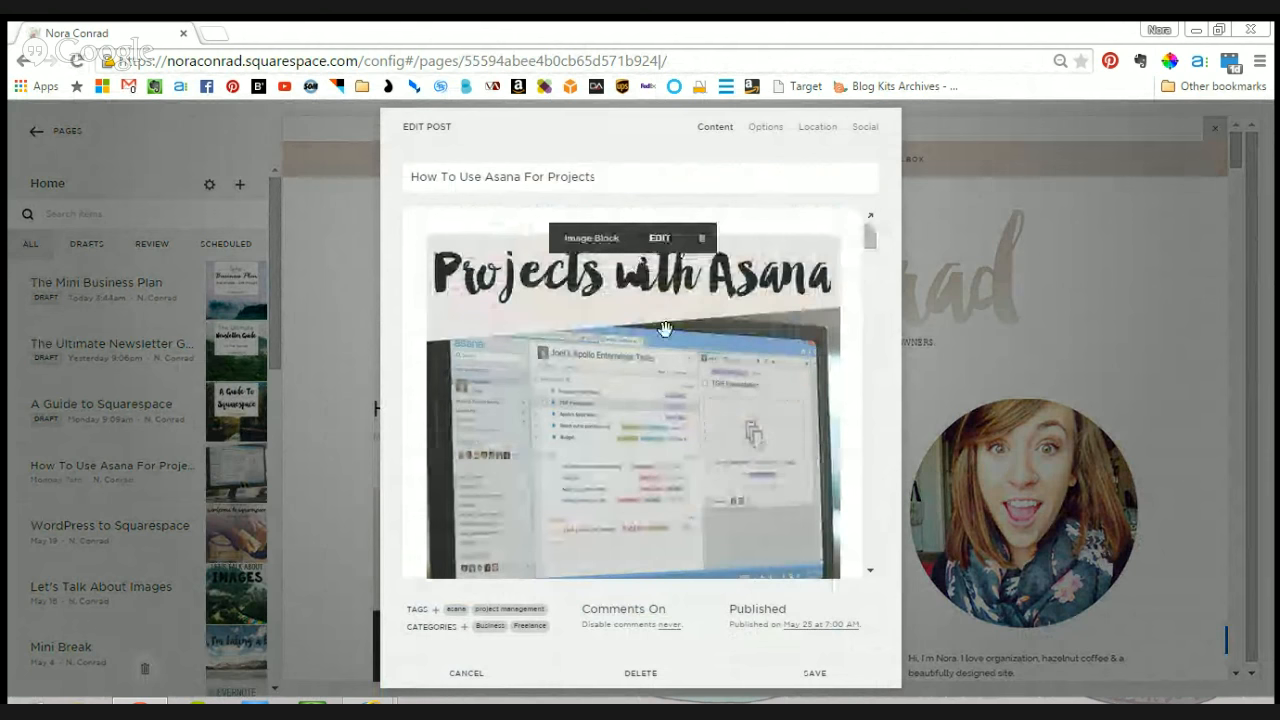
pyautogui.moveTo(871, 244)
pyautogui.mouseDown()
pyautogui.moveTo(872, 258)
pyautogui.moveTo(874, 229)
pyautogui.mouseUp()
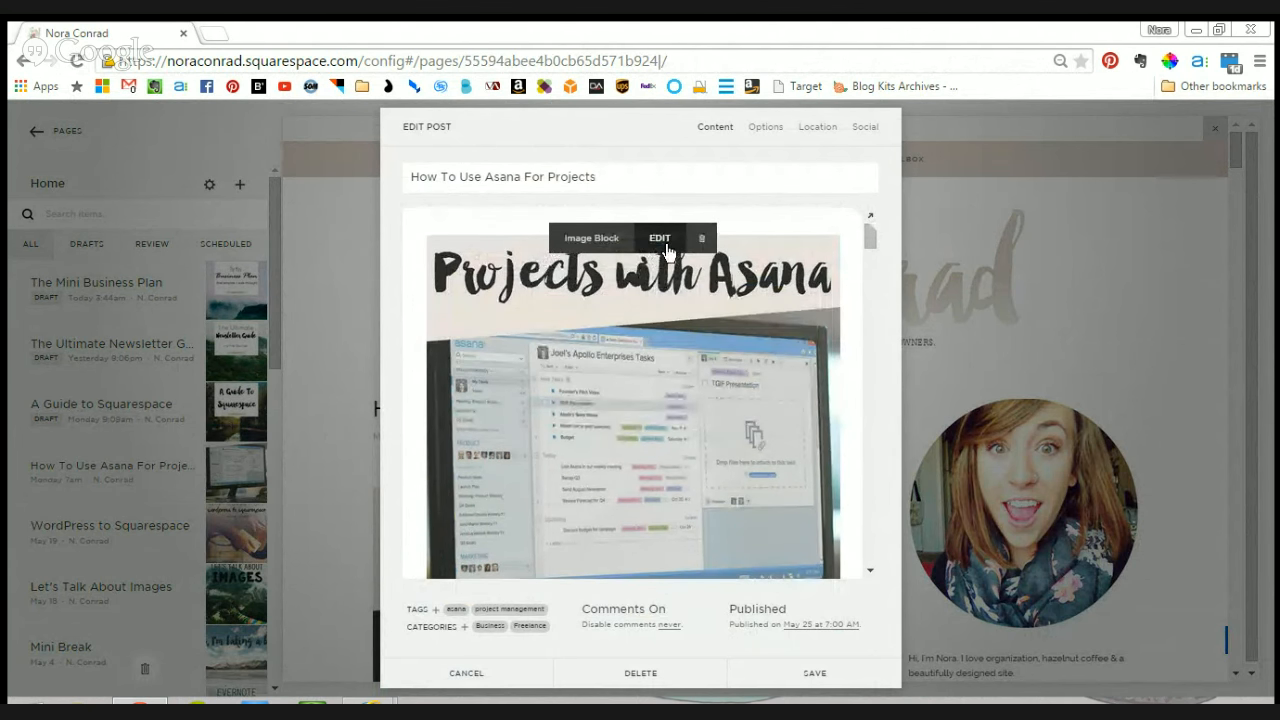
pyautogui.click(662, 240)
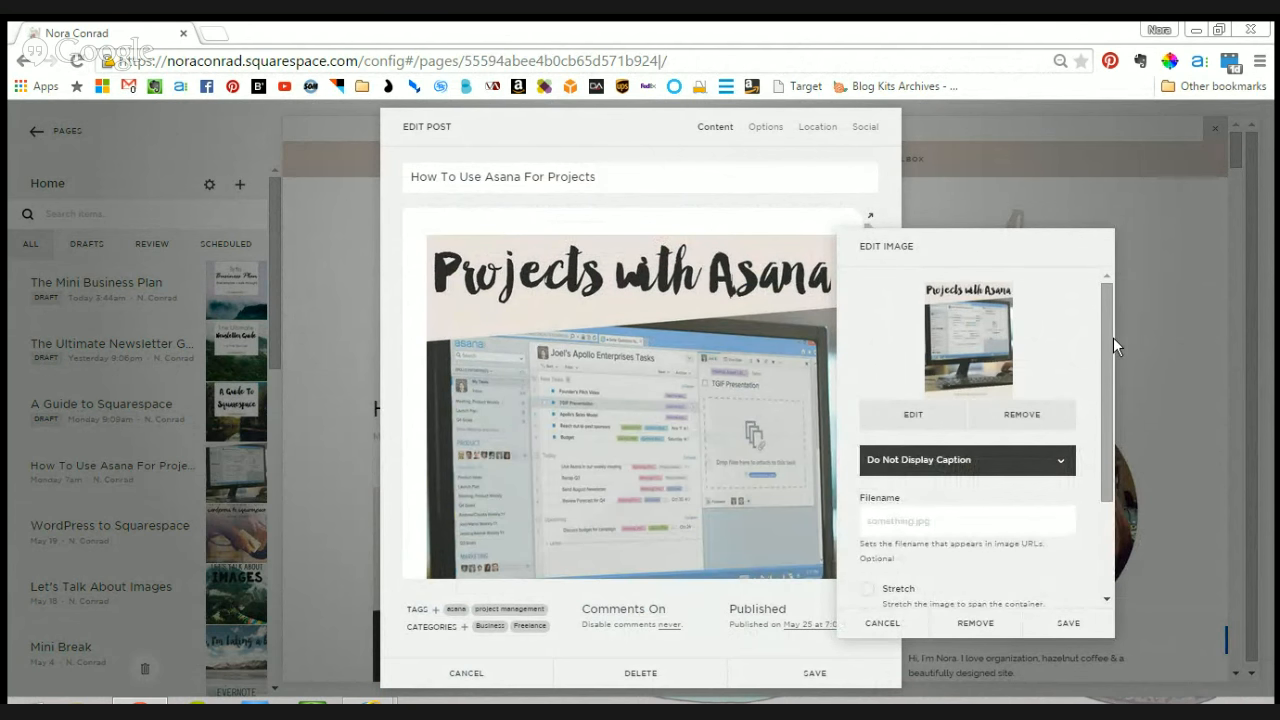
pyautogui.moveTo(1112, 339); pyautogui.dragTo(1115, 402)
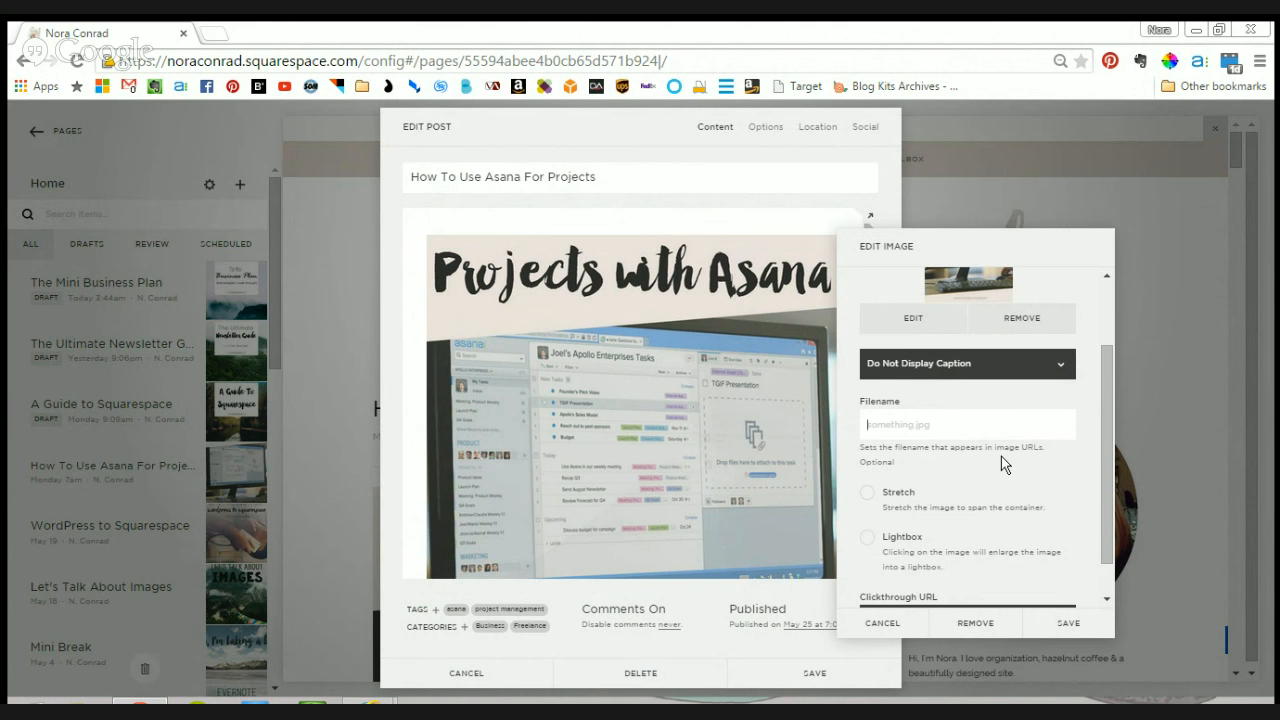
pyautogui.write('how to use asana for projects')
pyautogui.click(1098, 627)
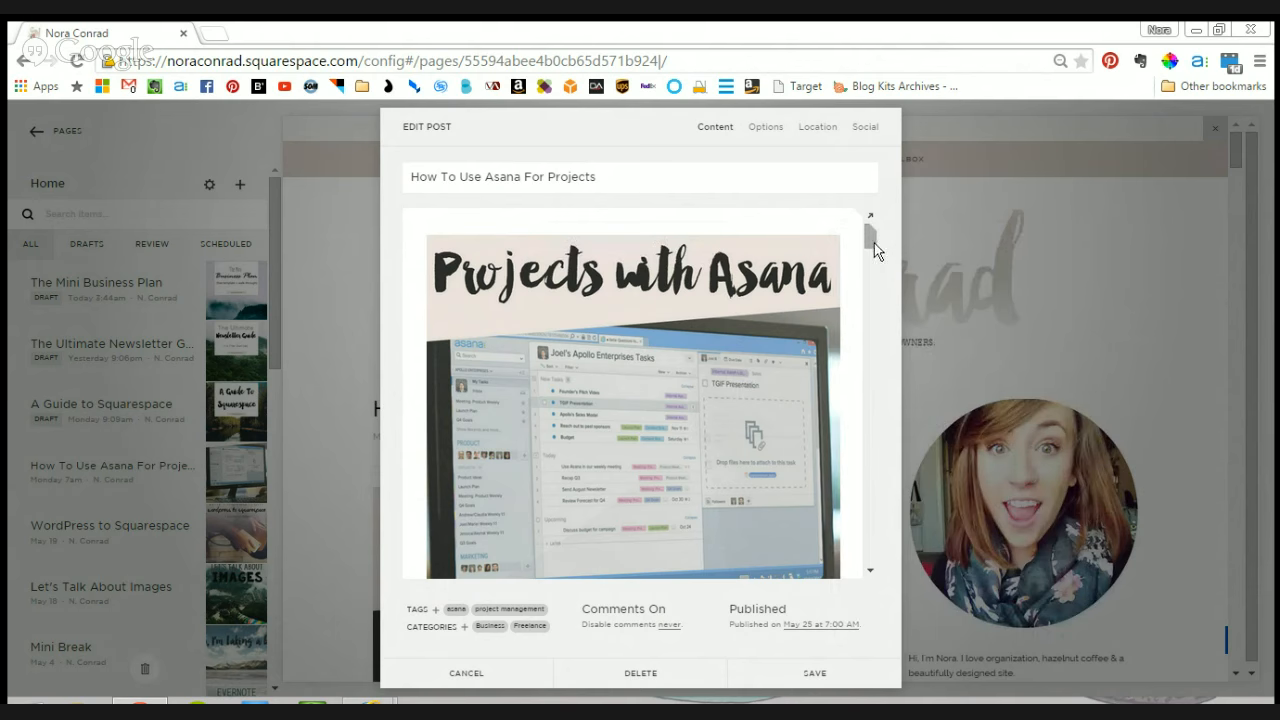
# - Set the header image's caption display to Caption Below and save the image settings
pyautogui.moveTo(868, 241); pyautogui.dragTo(870, 265)
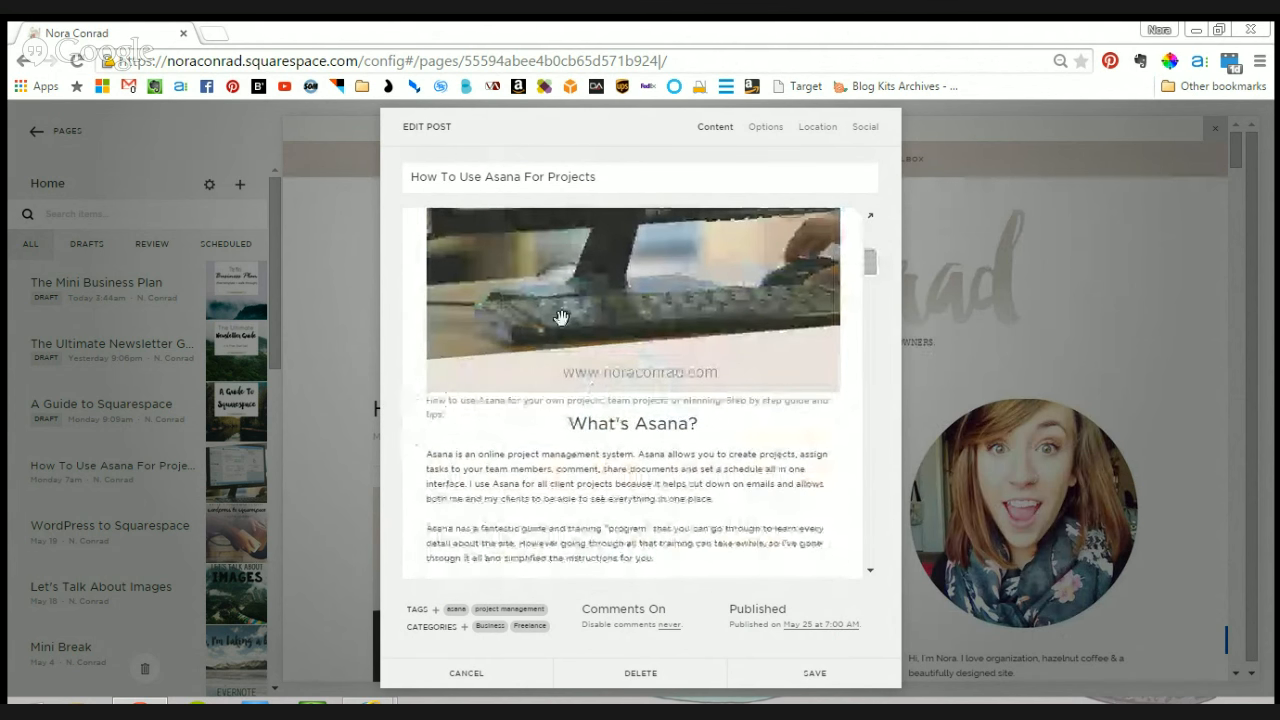
pyautogui.scroll(3, 677, 340)
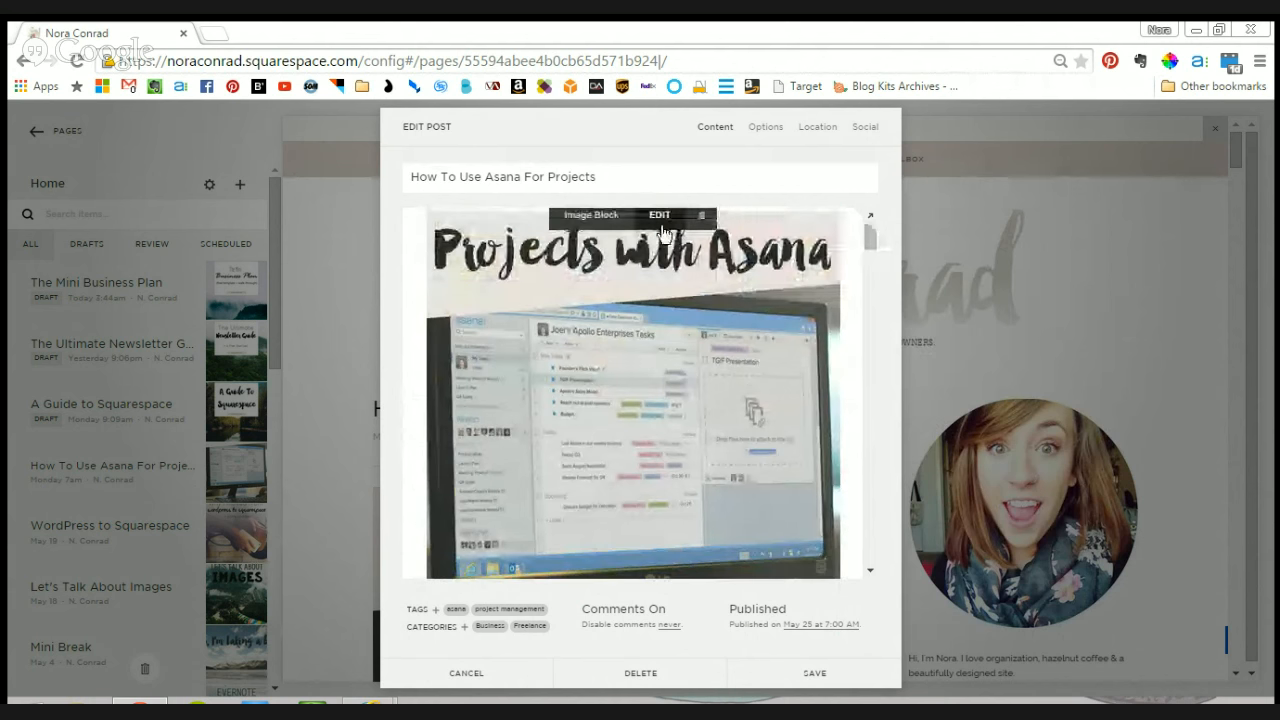
pyautogui.click(660, 222)
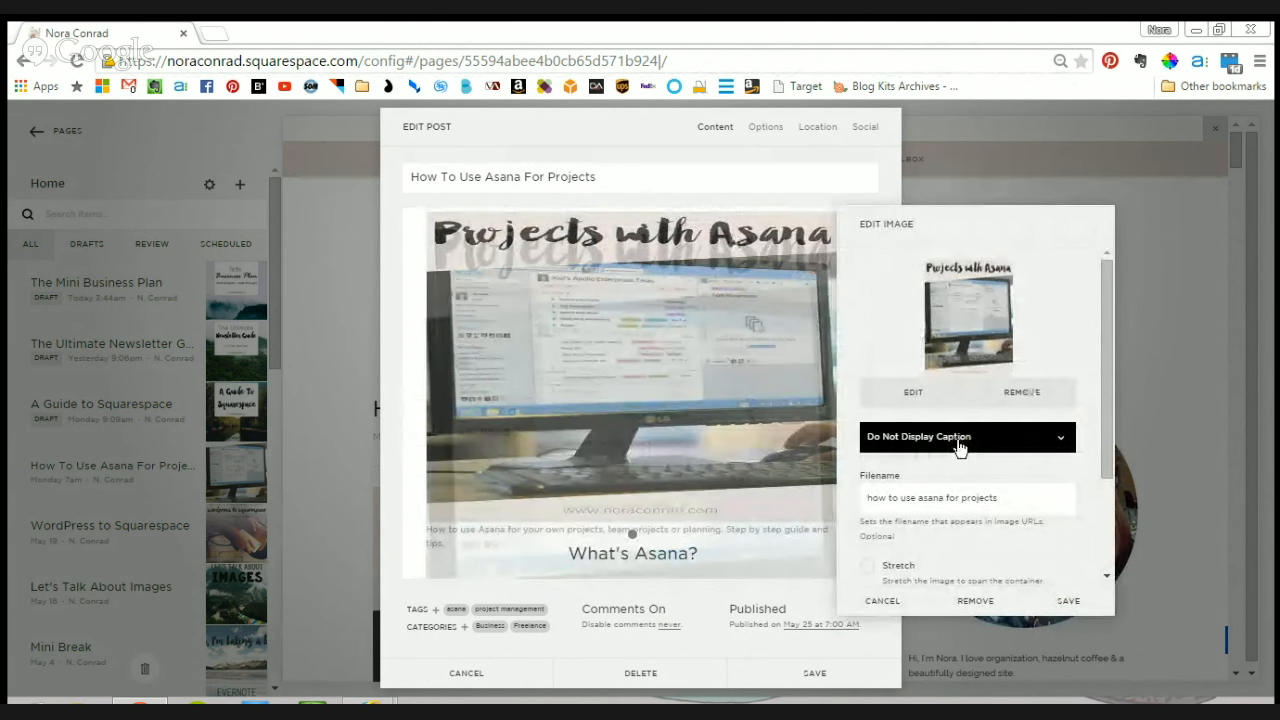
pyautogui.click(930, 437)
pyautogui.click(931, 486)
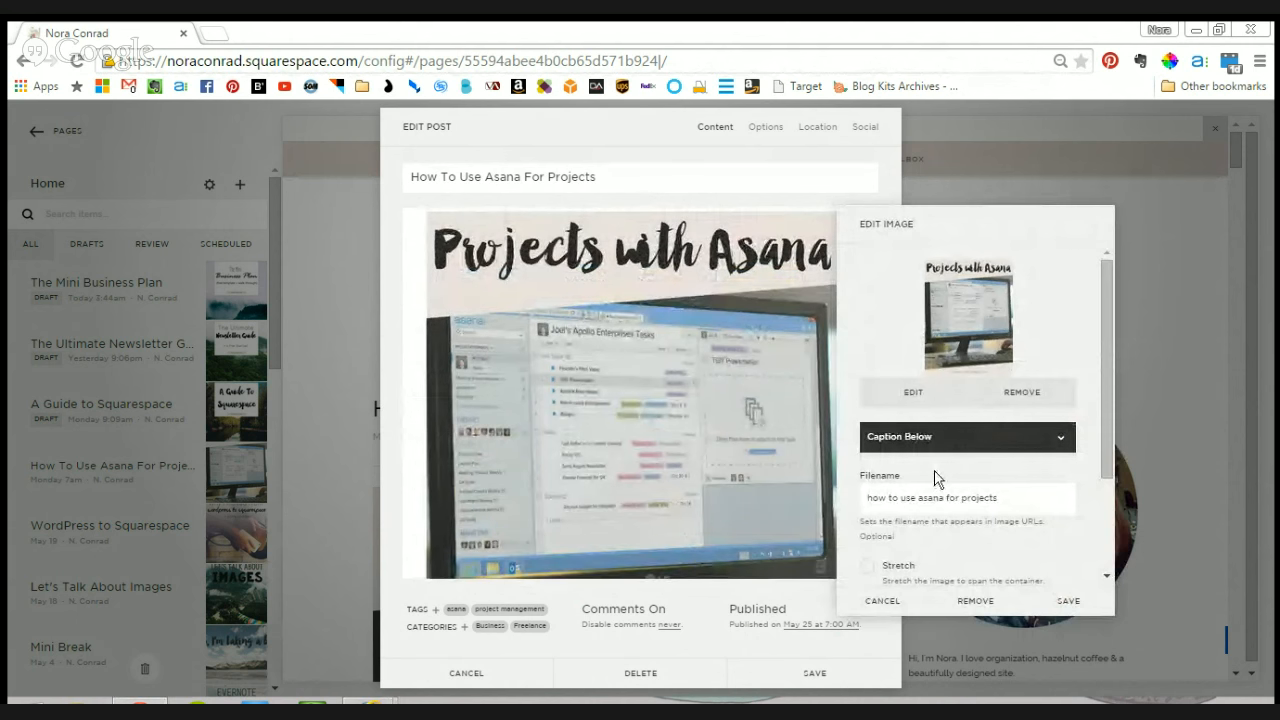
pyautogui.click(1066, 601)
# - Examine the caption text under the header image, highlighting its full wording
pyautogui.scroll(-2, 625, 403)
pyautogui.scroll(-4, 625, 403)
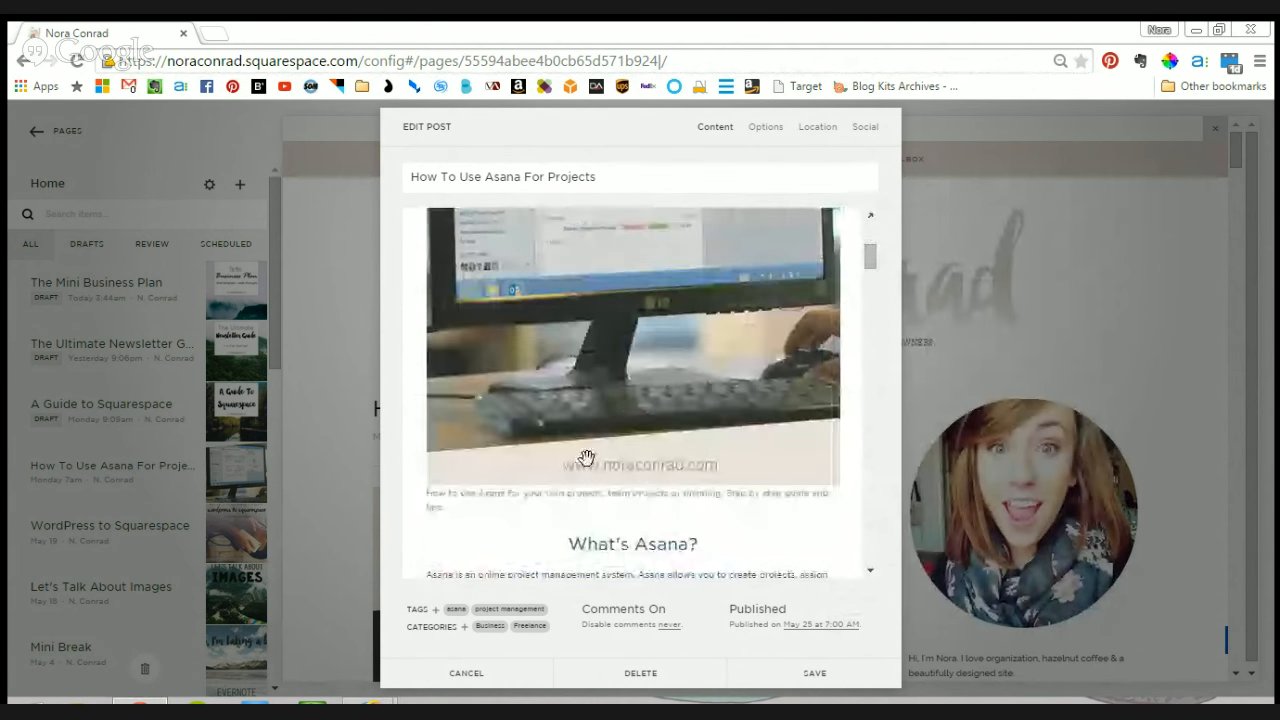
pyautogui.click(466, 504)
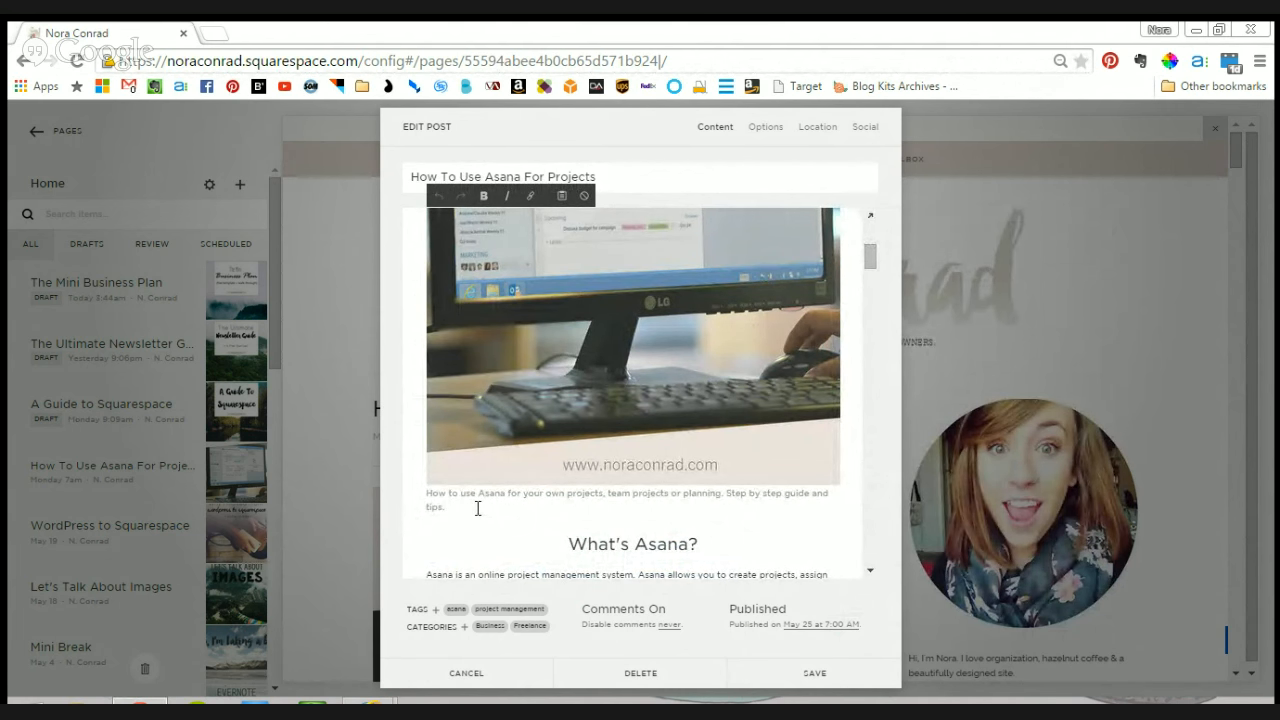
pyautogui.scroll(5, 567, 283)
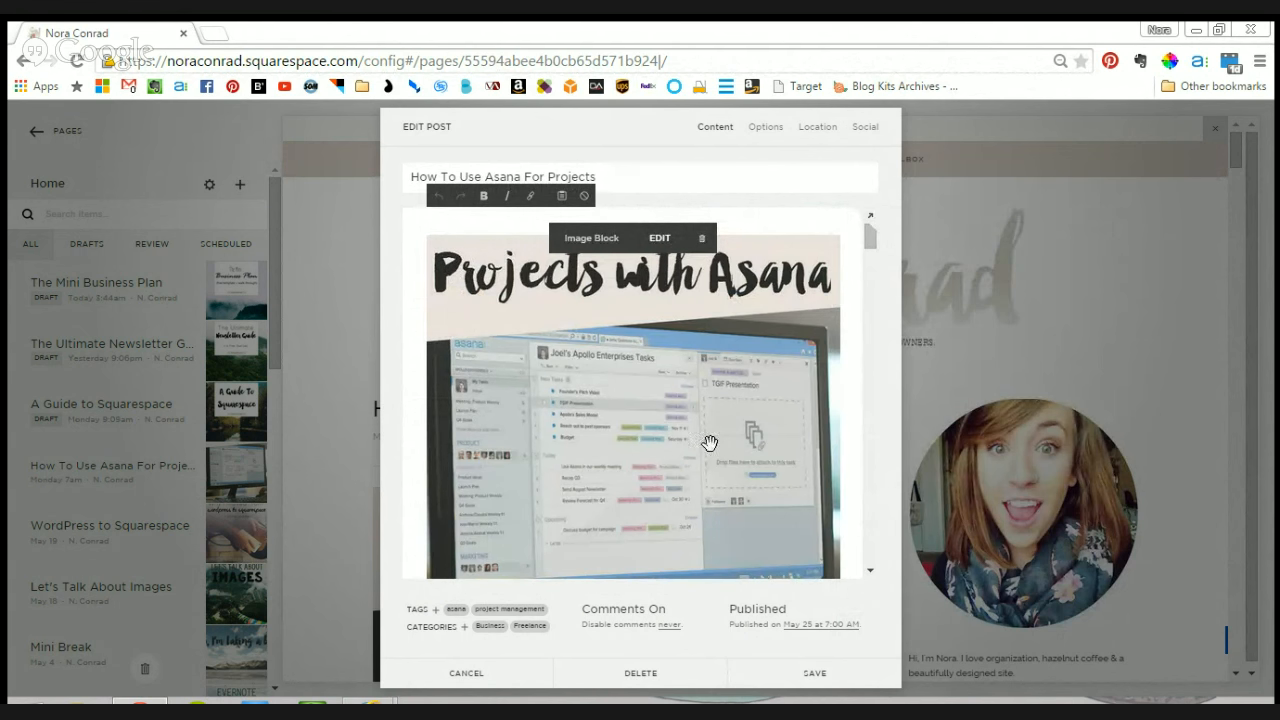
pyautogui.scroll(-5, 609, 373)
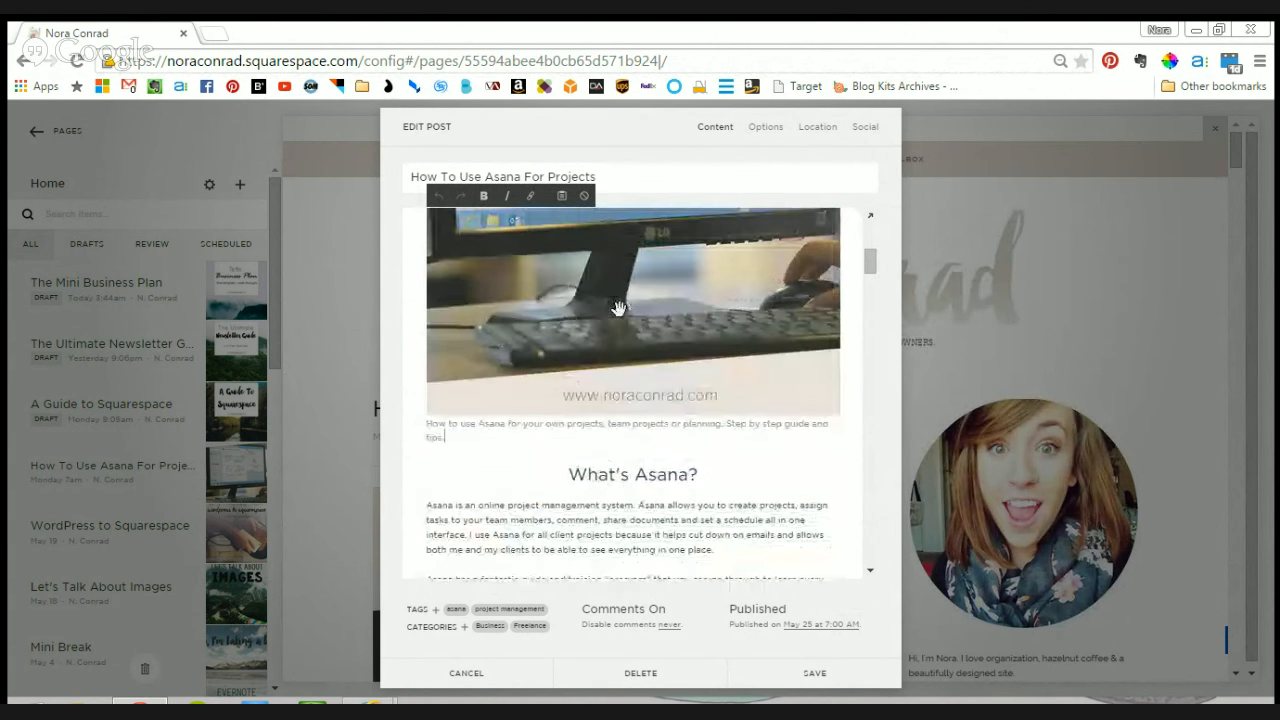
pyautogui.moveTo(473, 440); pyautogui.dragTo(419, 426)
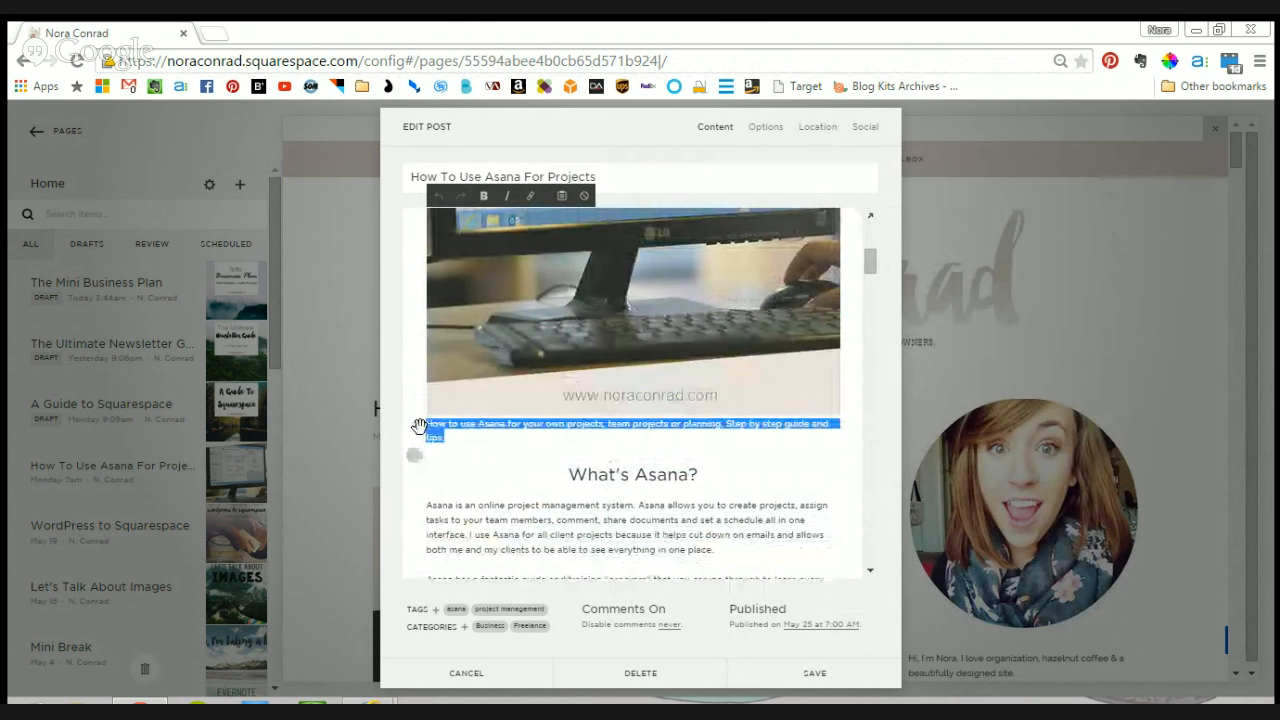
pyautogui.click(472, 438)
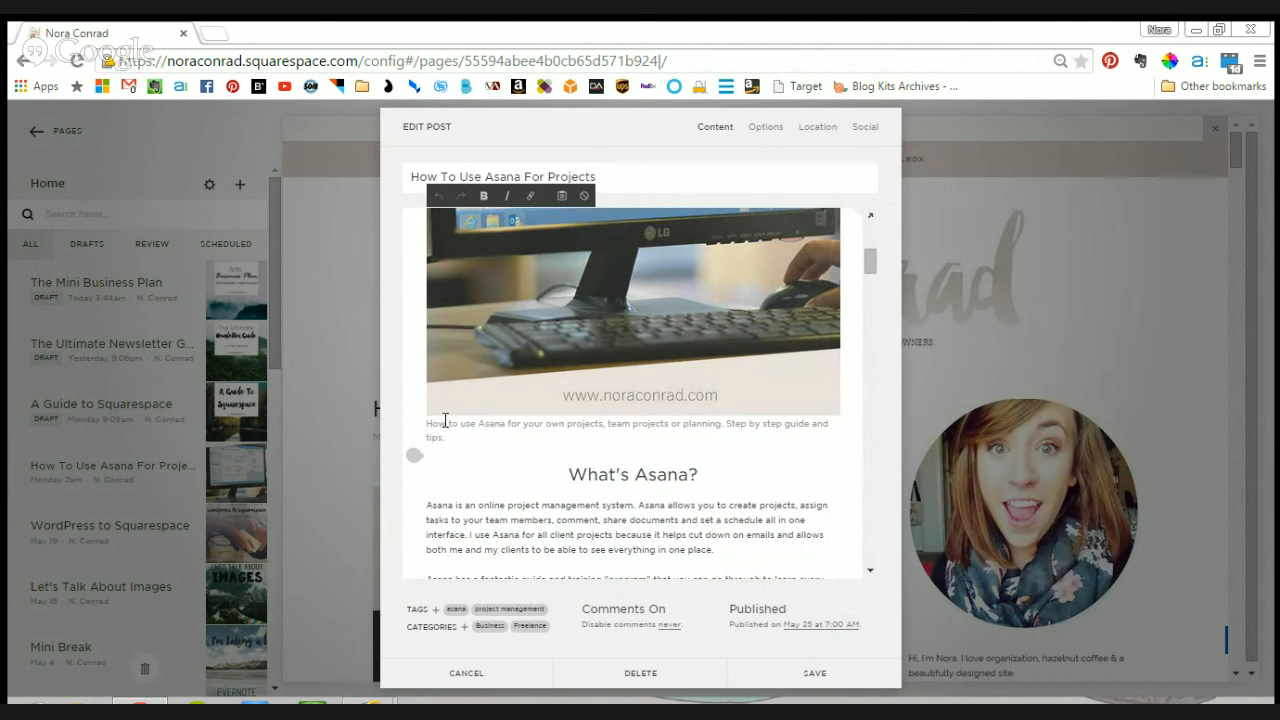
pyautogui.moveTo(453, 437); pyautogui.dragTo(436, 416)
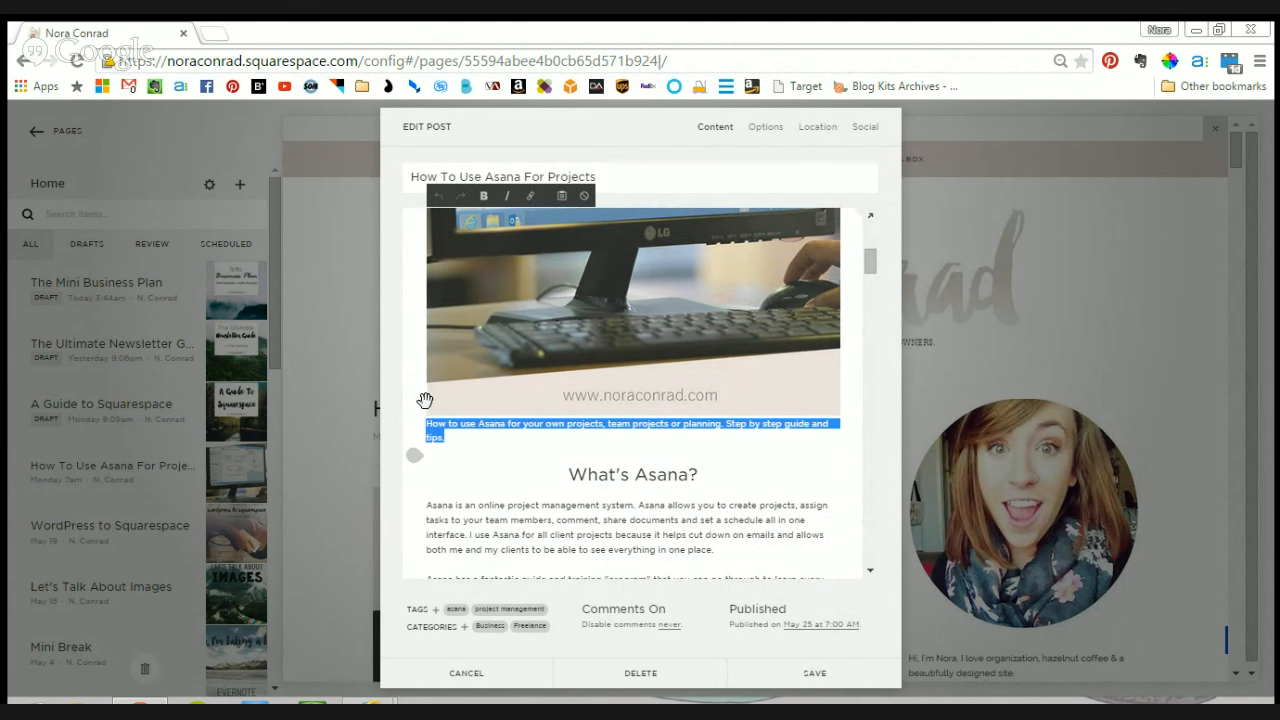
pyautogui.click(450, 438)
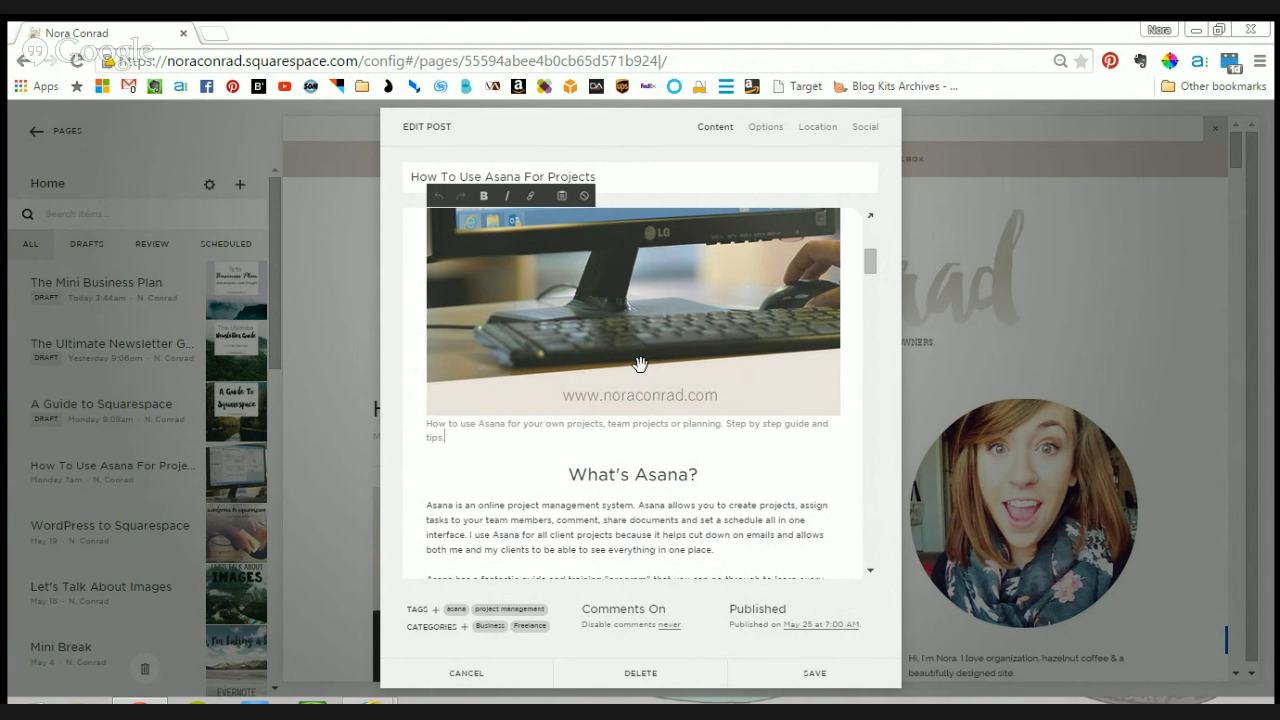
pyautogui.moveTo(460, 431); pyautogui.dragTo(406, 414)
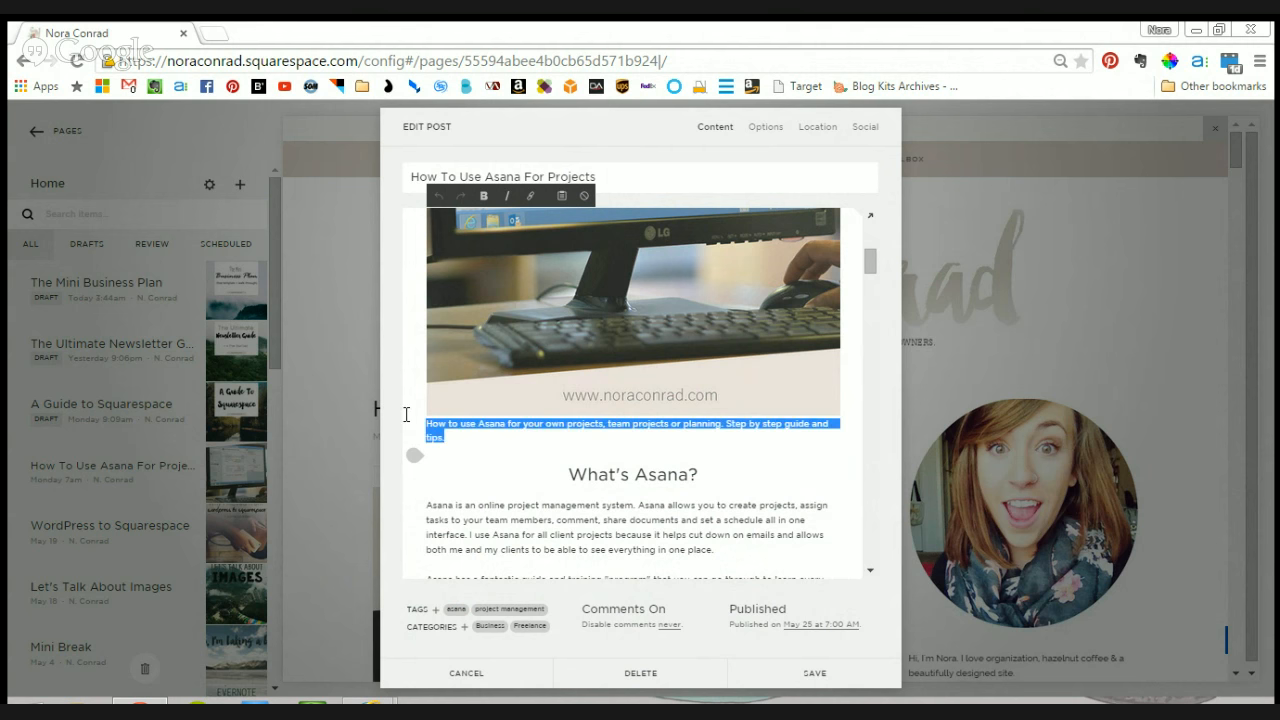
pyautogui.click(480, 440)
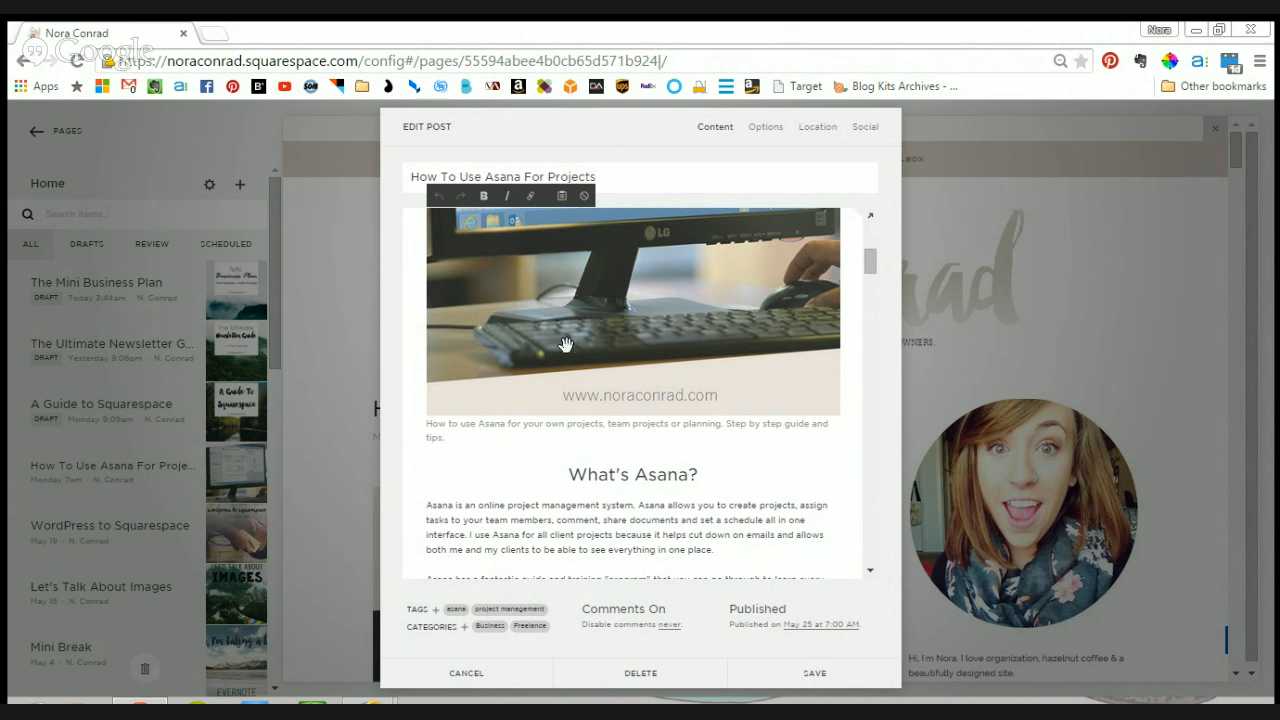
# - Set the header image's caption display back to Do Not Display Caption and save the image settings
pyautogui.scroll(5, 675, 390)
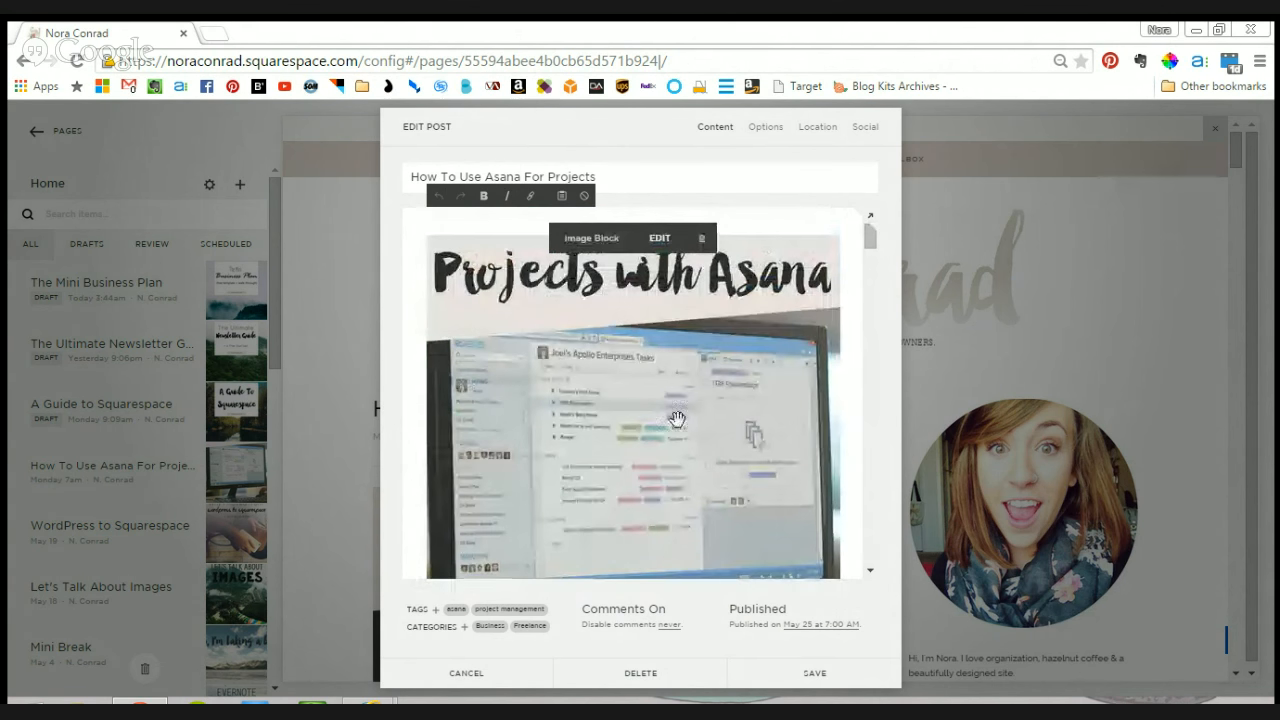
pyautogui.click(659, 240)
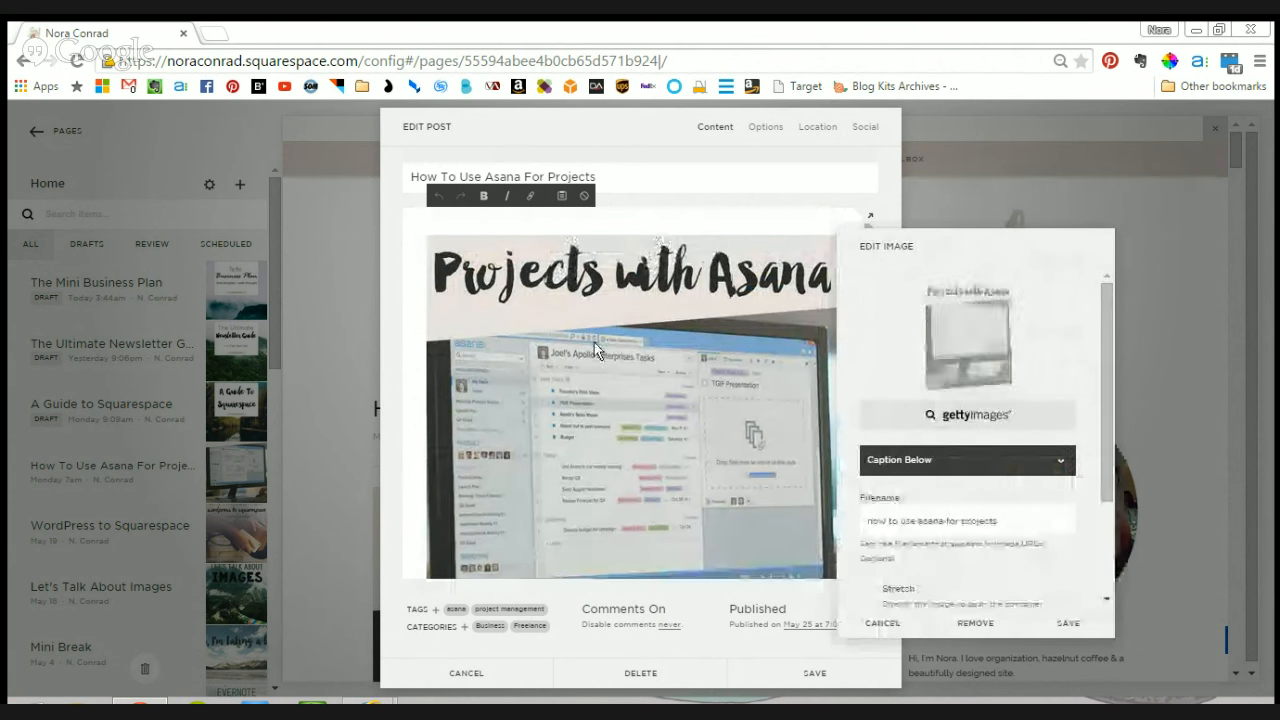
pyautogui.click(938, 459)
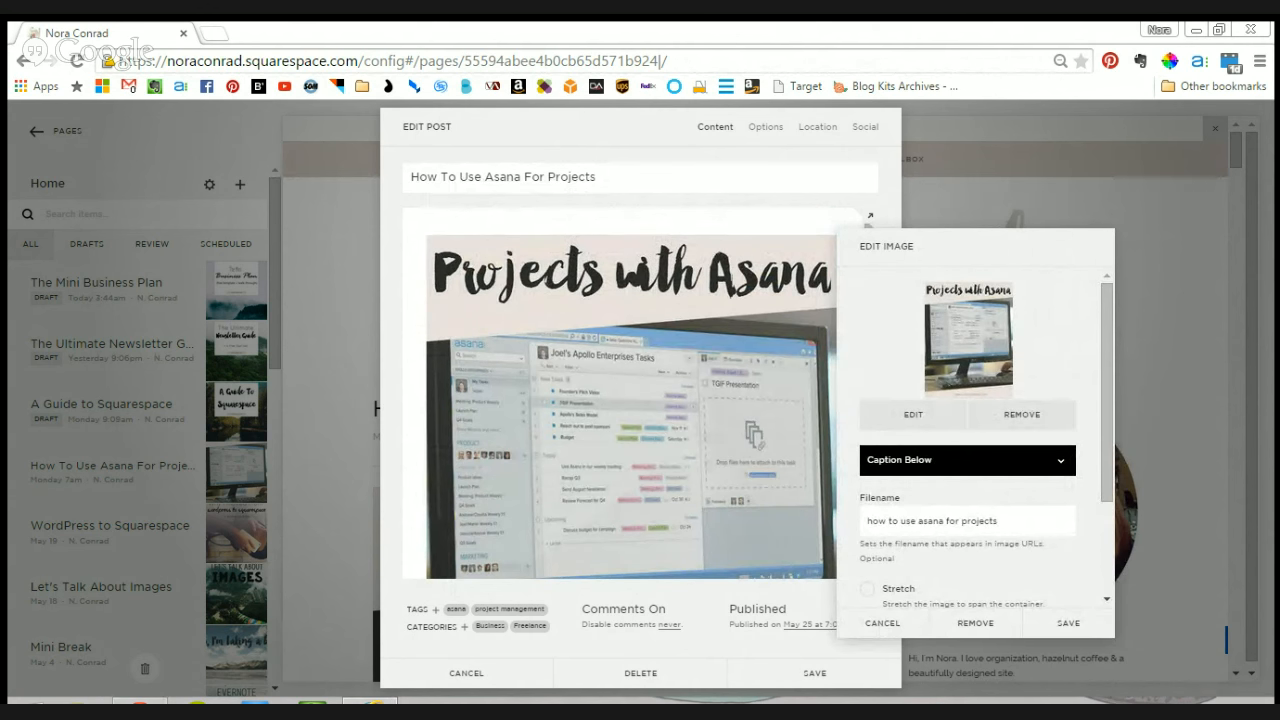
pyautogui.click(956, 484)
pyautogui.click(1068, 623)
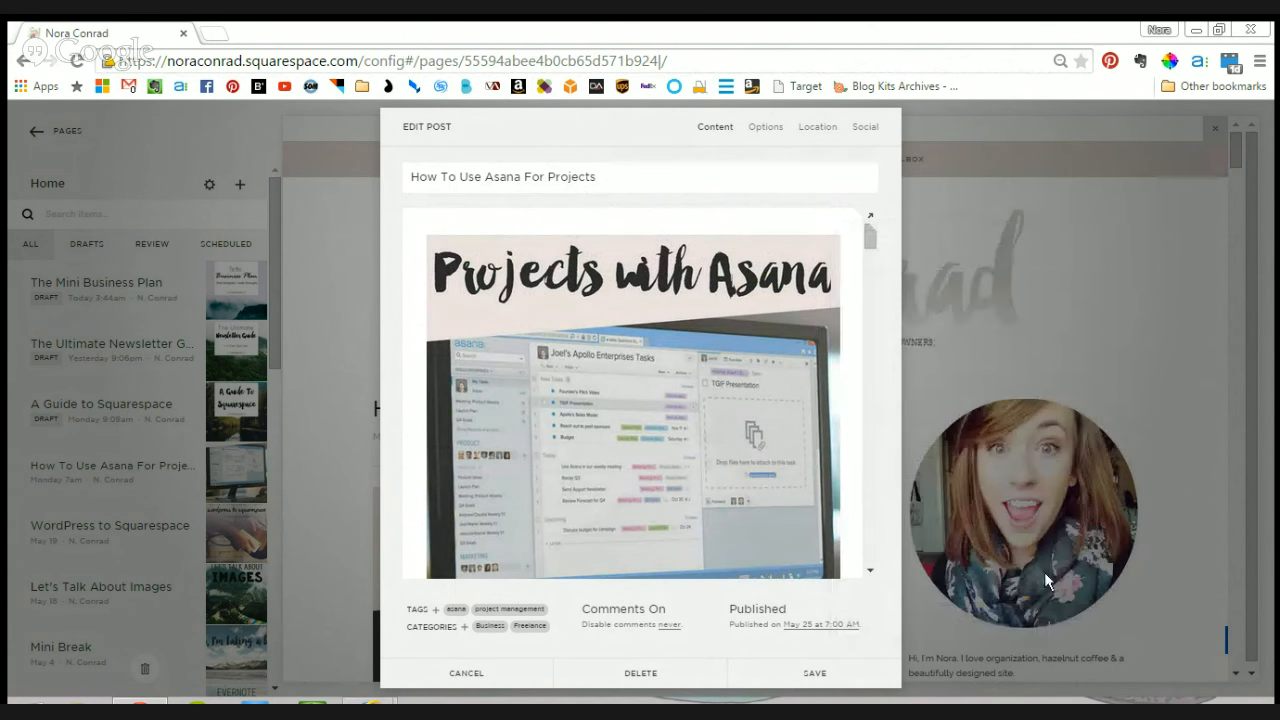
# - Save the edited blog post and view its page in the site preview
pyautogui.scroll(-3, 522, 462)
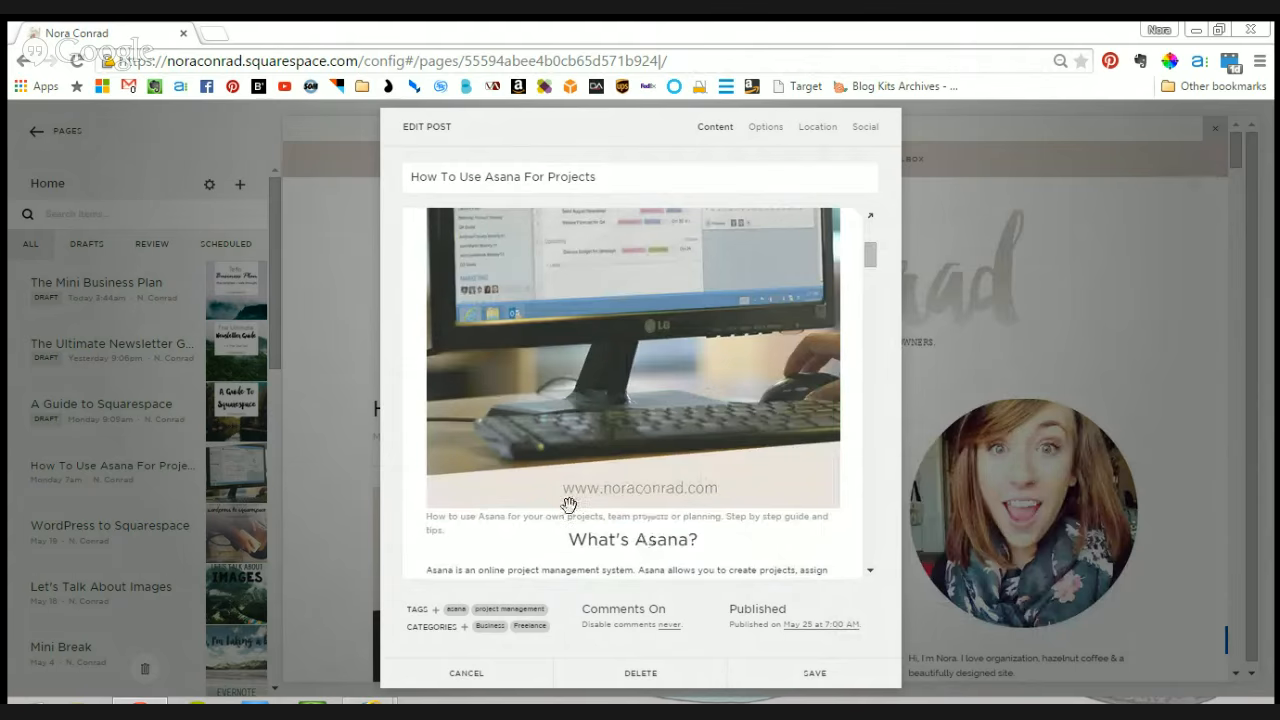
pyautogui.click(810, 677)
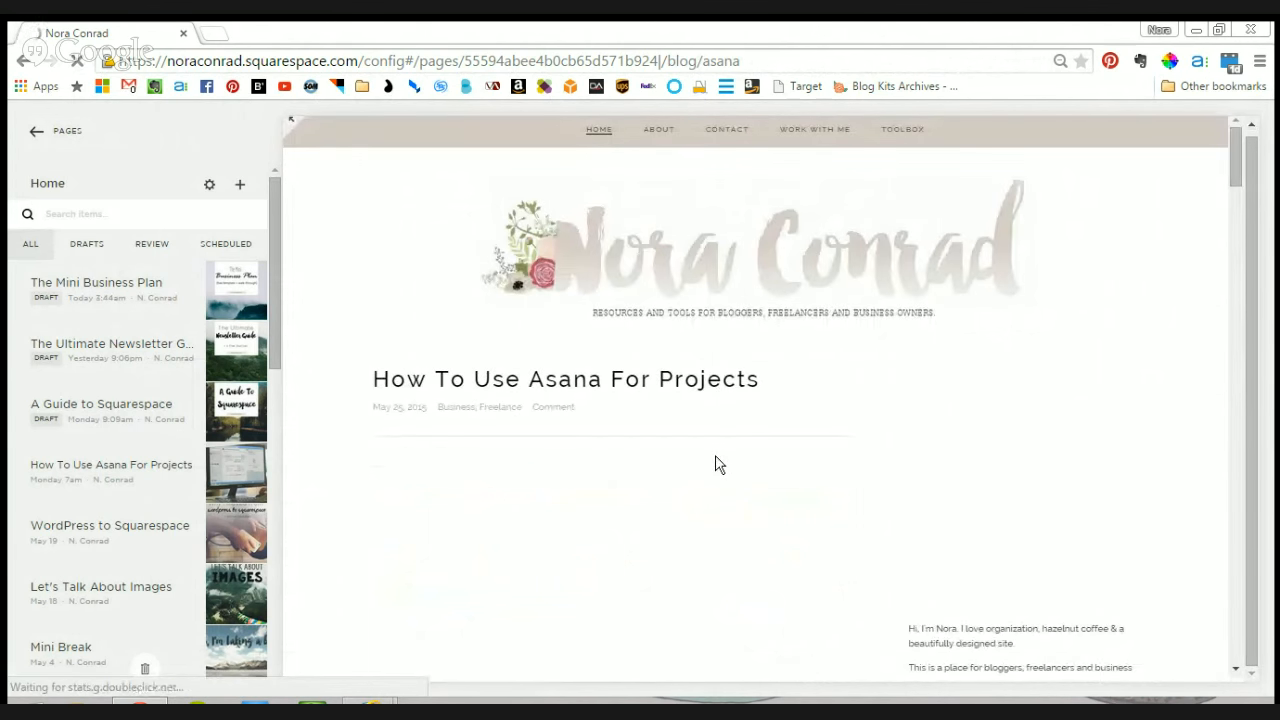
pyautogui.moveTo(1238, 155); pyautogui.dragTo(1238, 165)
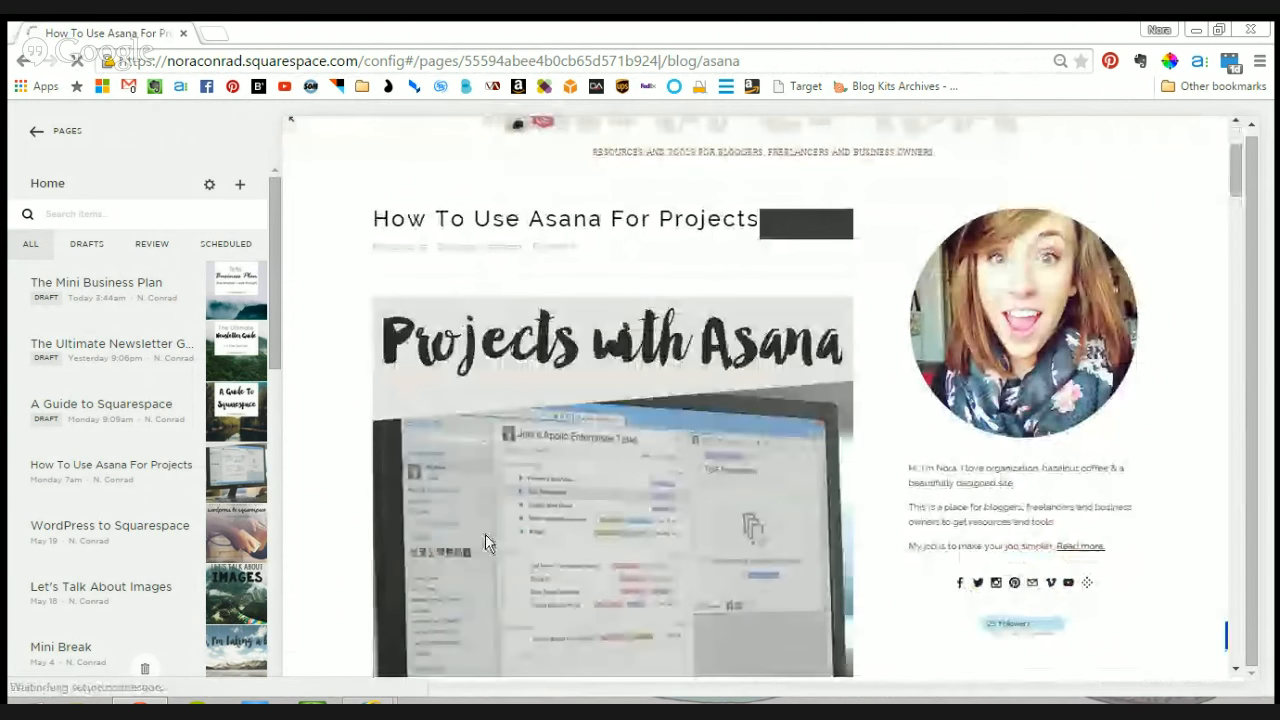
# - Examine the "How To Use Asana For Projects" post's header image and the text sections below it in the preview
pyautogui.scroll(-5, 707, 411)
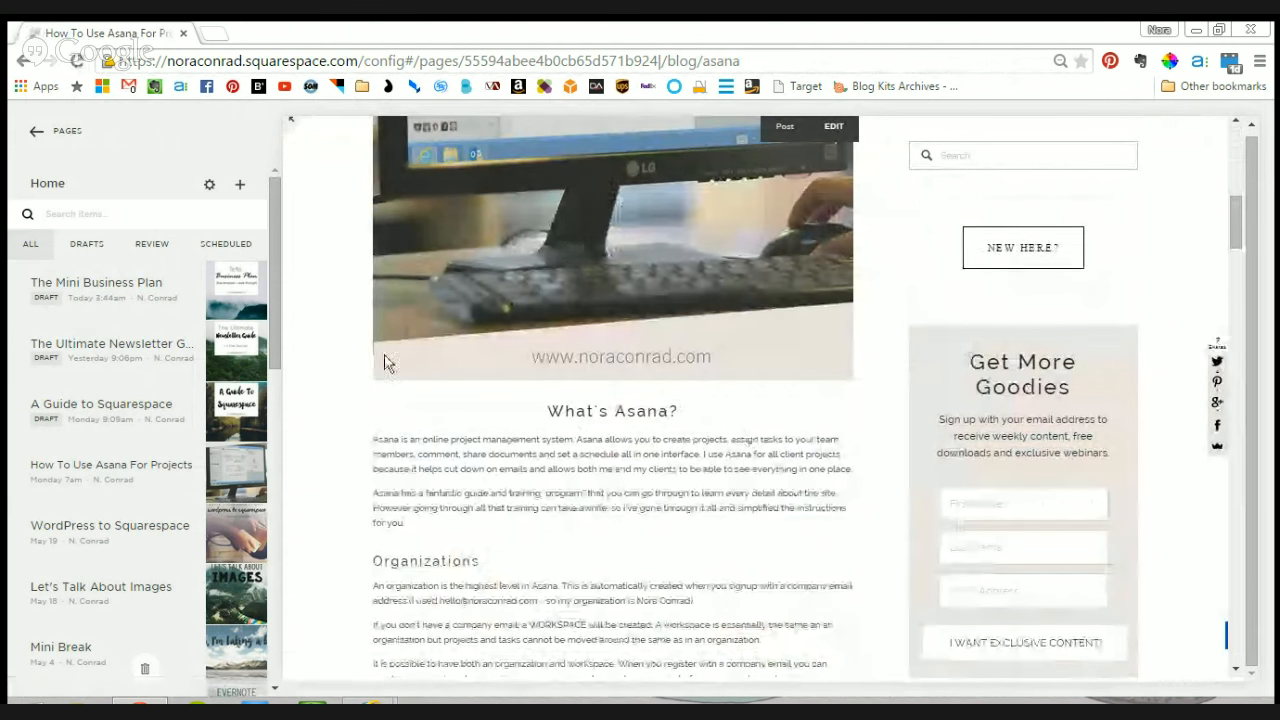
pyautogui.scroll(2, 658, 460)
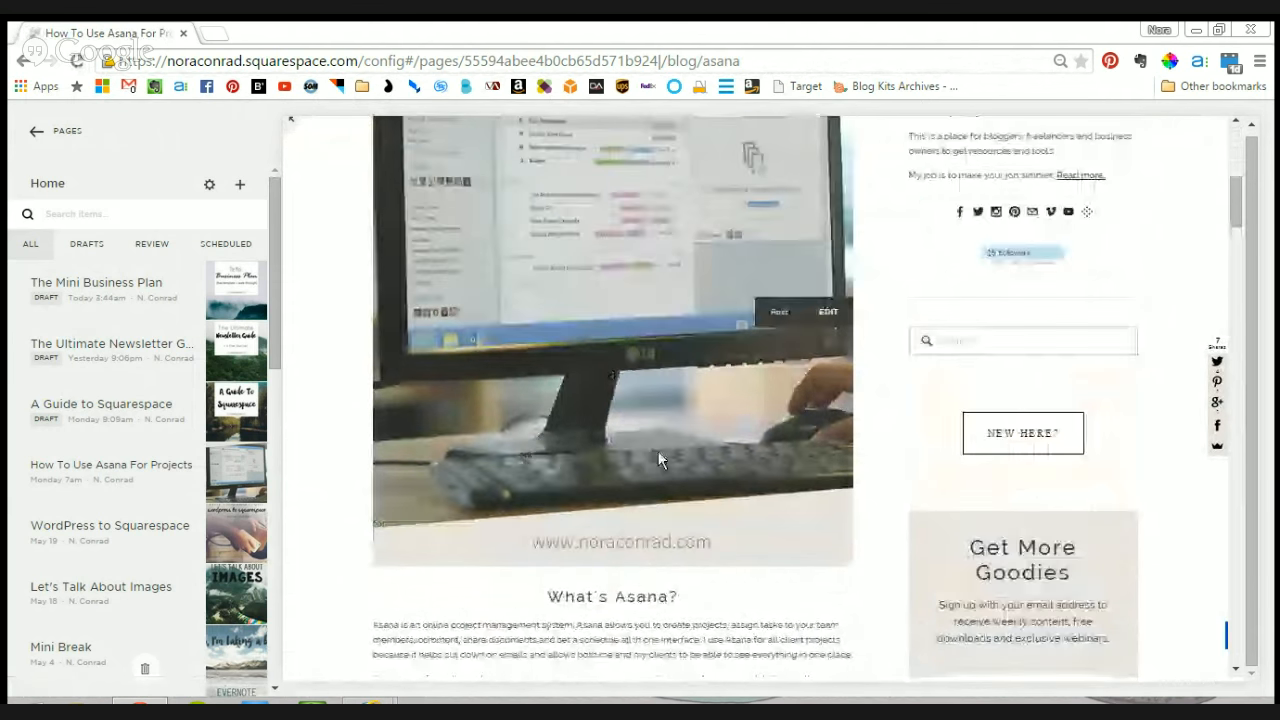
pyautogui.scroll(4, 660, 460)
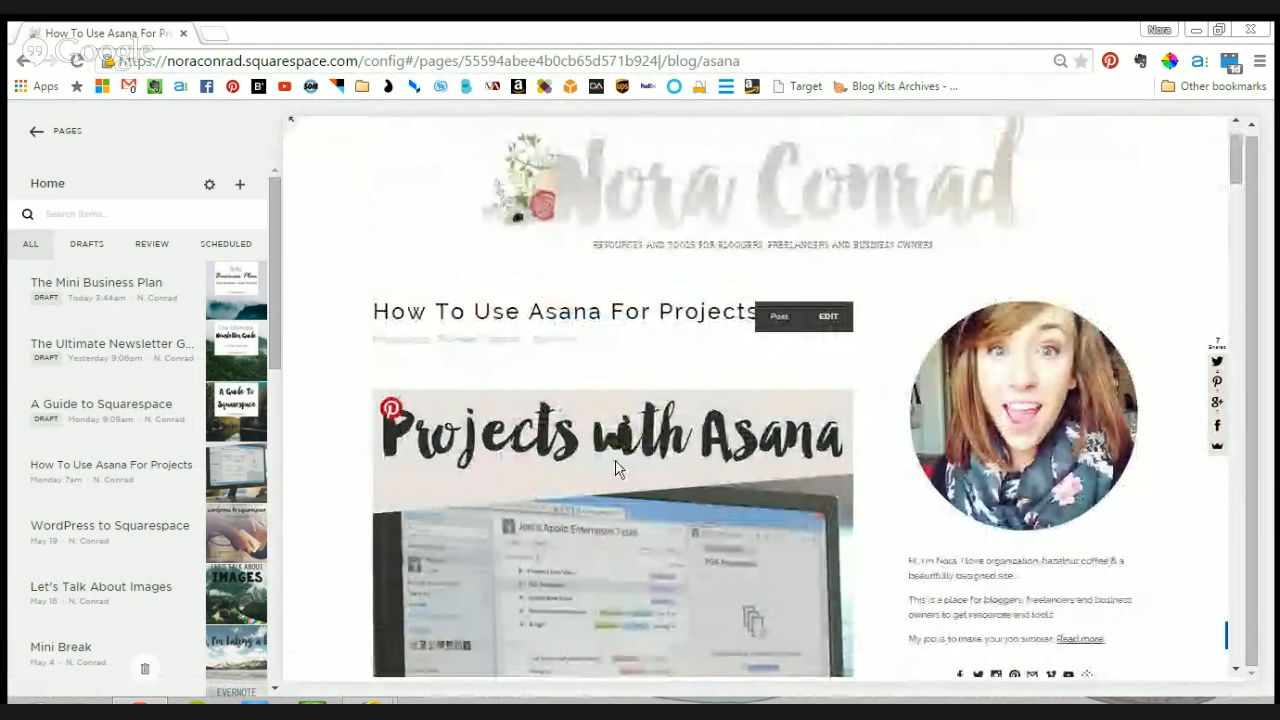
pyautogui.scroll(-6, 615, 468)
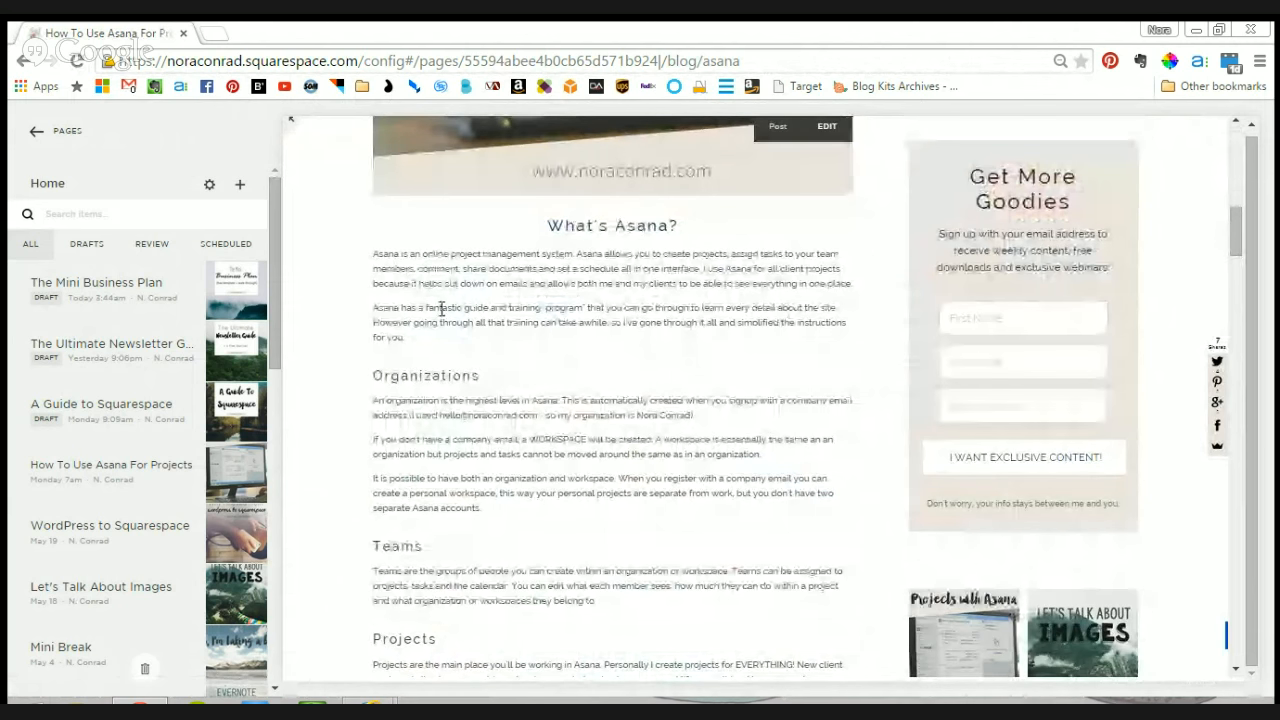
pyautogui.scroll(5, 666, 377)
pyautogui.scroll(-3, 651, 440)
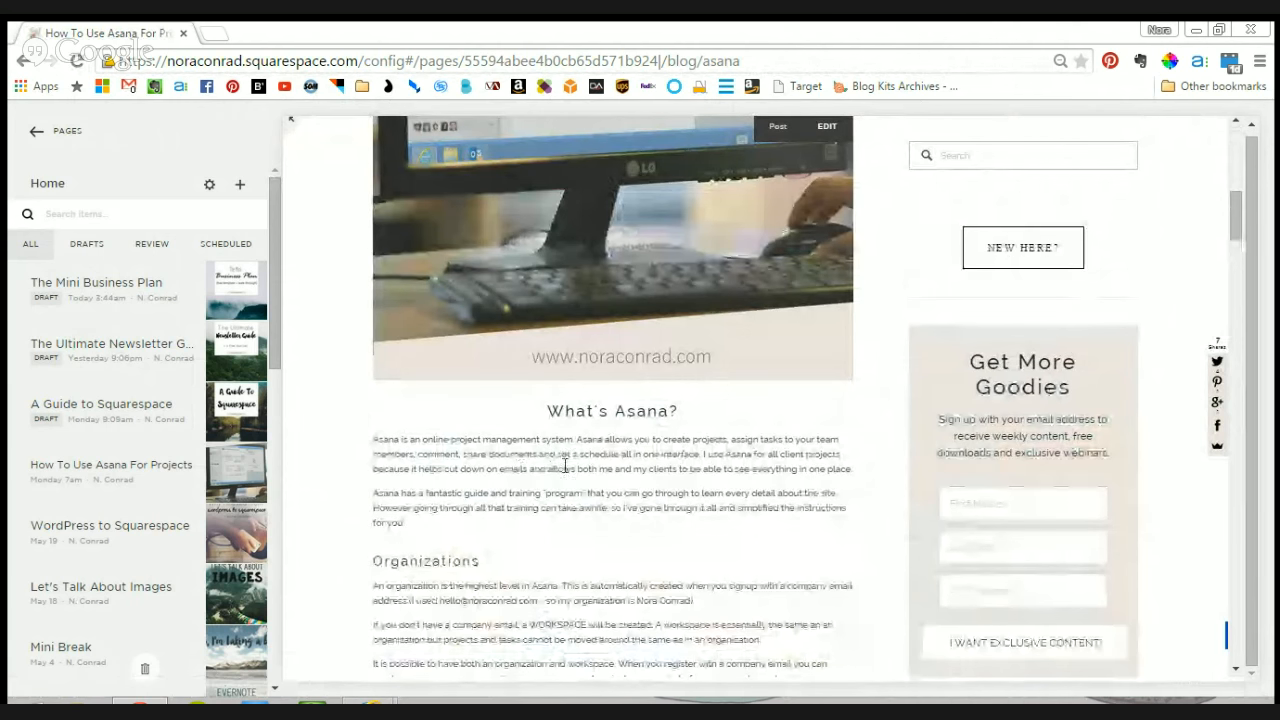
pyautogui.scroll(5, 565, 466)
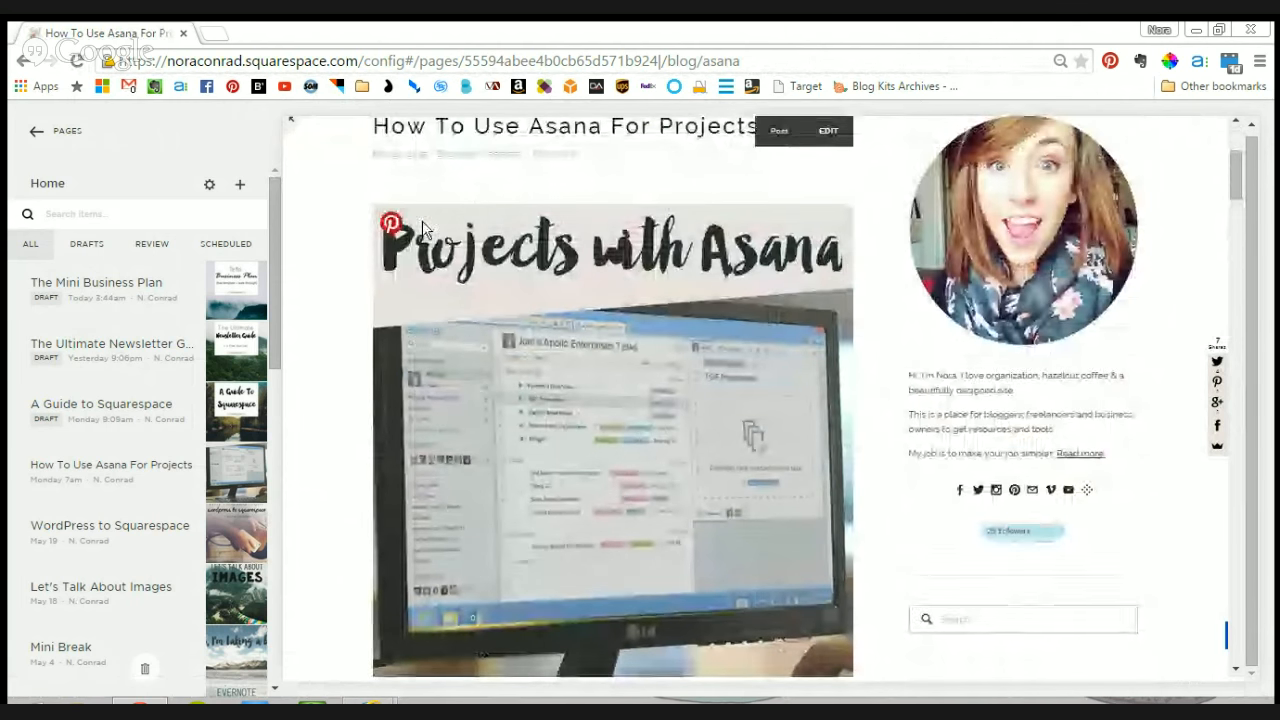
# - Highlight the "What's Asana?" heading and its two introductory paragraphs below the header image, then clear the selection
pyautogui.scroll(-3, 617, 318)
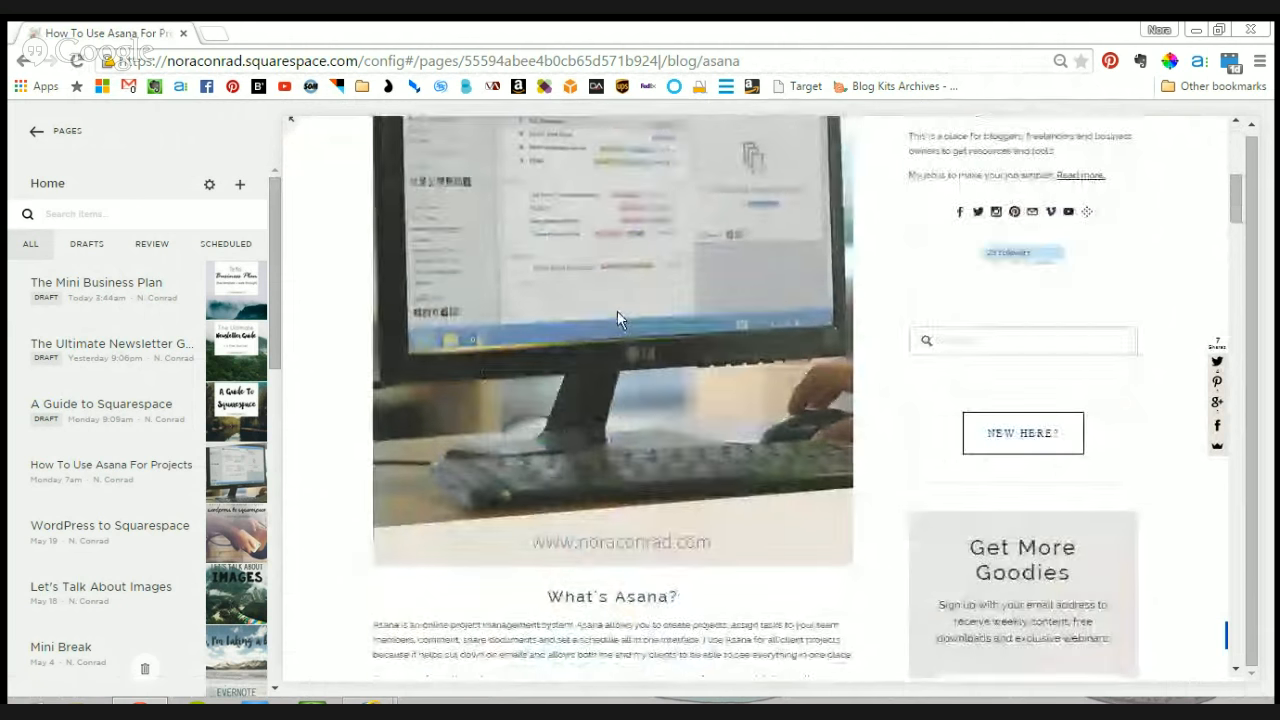
pyautogui.scroll(-1, 617, 318)
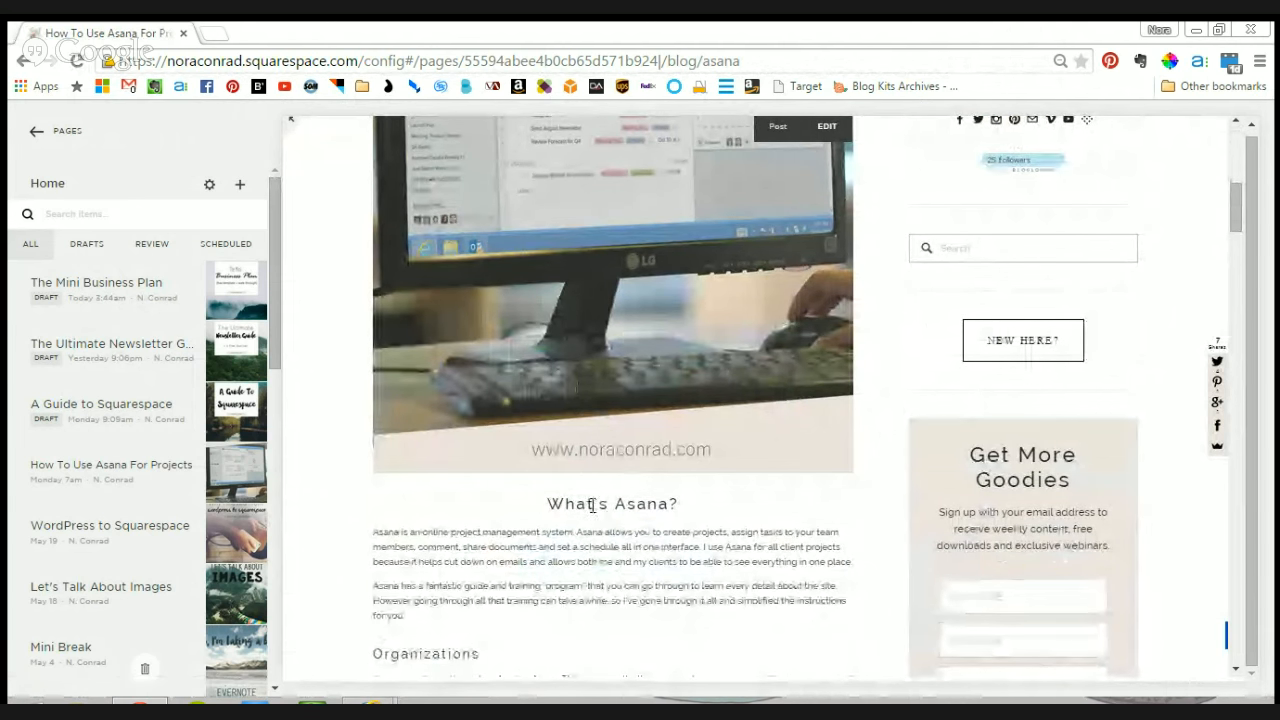
pyautogui.moveTo(547, 504); pyautogui.dragTo(640, 617)
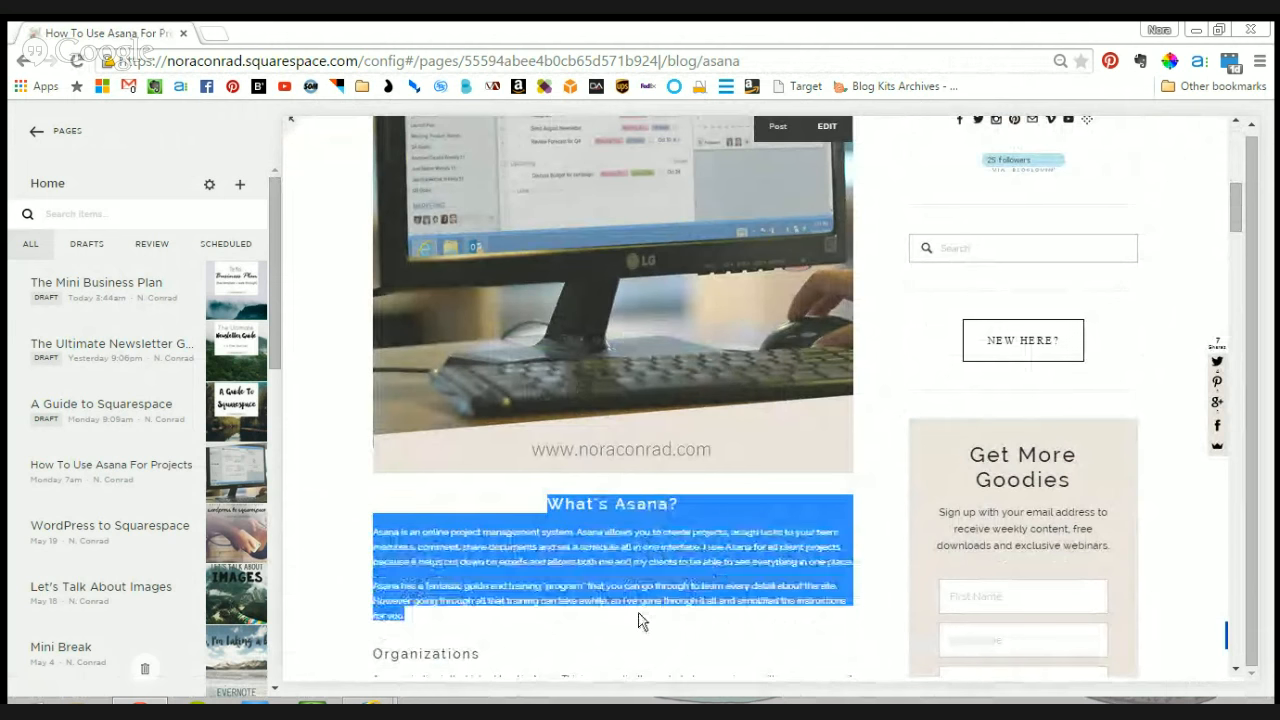
pyautogui.click(546, 623)
# - Review how the post's title and header image lead into the "What's Asana?" introduction, returning to the top of the post
pyautogui.scroll(4, 702, 378)
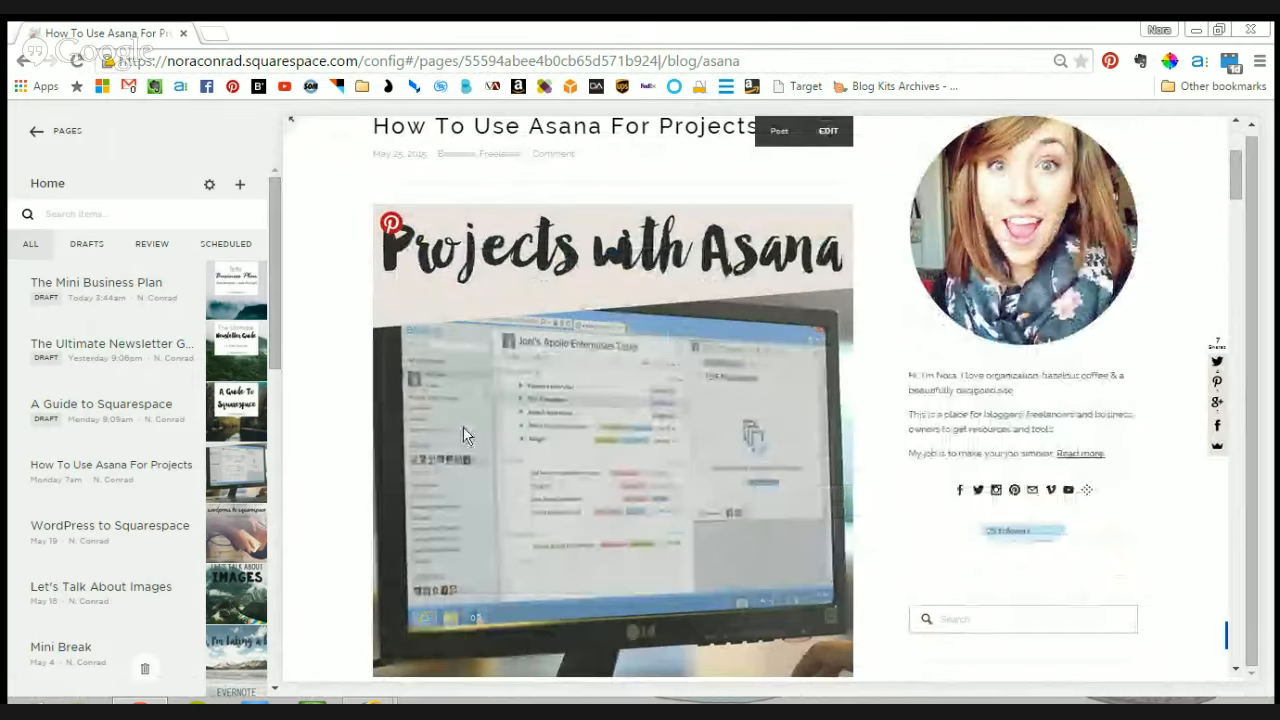
pyautogui.scroll(-2, 567, 388)
pyautogui.scroll(-2, 567, 388)
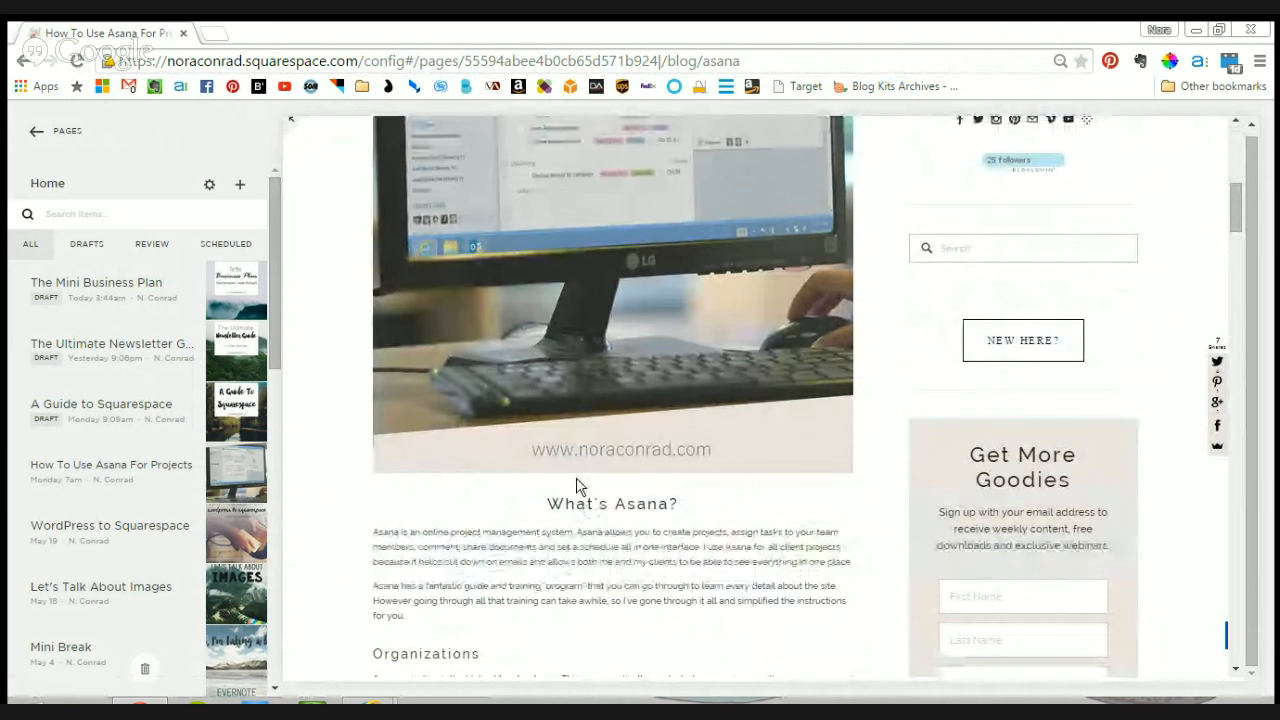
pyautogui.scroll(4, 787, 540)
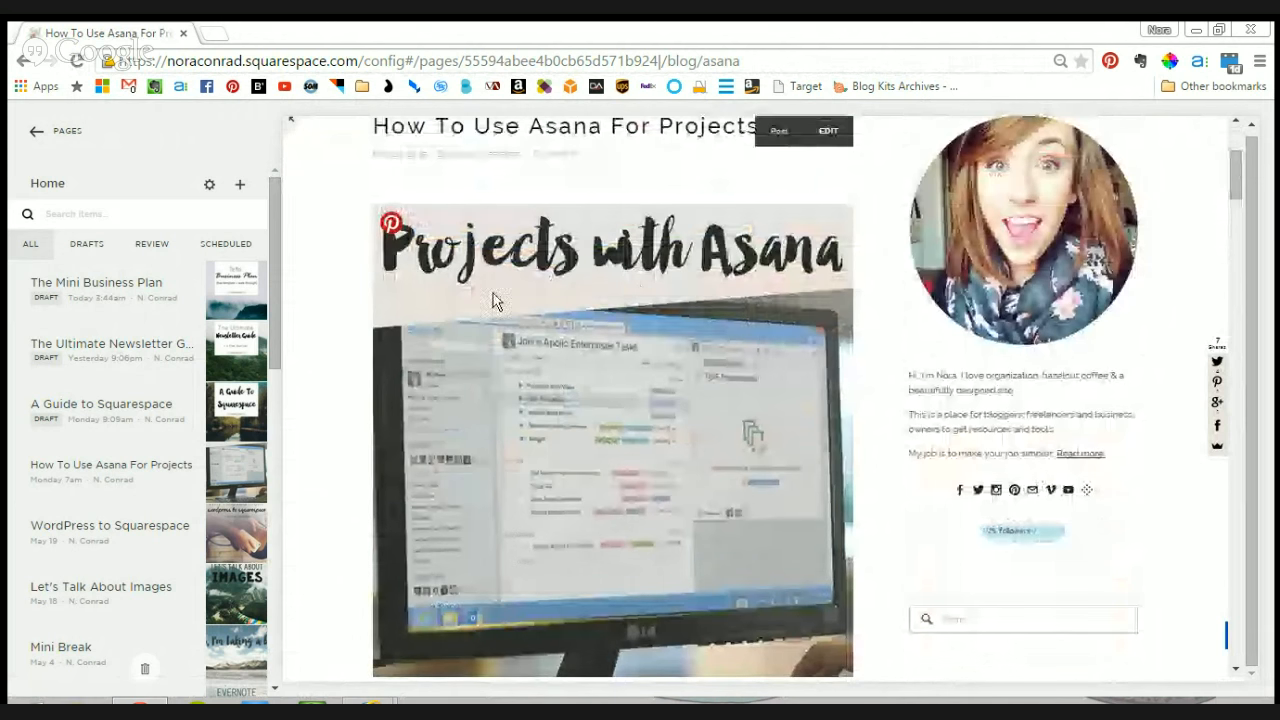
pyautogui.scroll(-3, 740, 368)
pyautogui.scroll(-3, 740, 365)
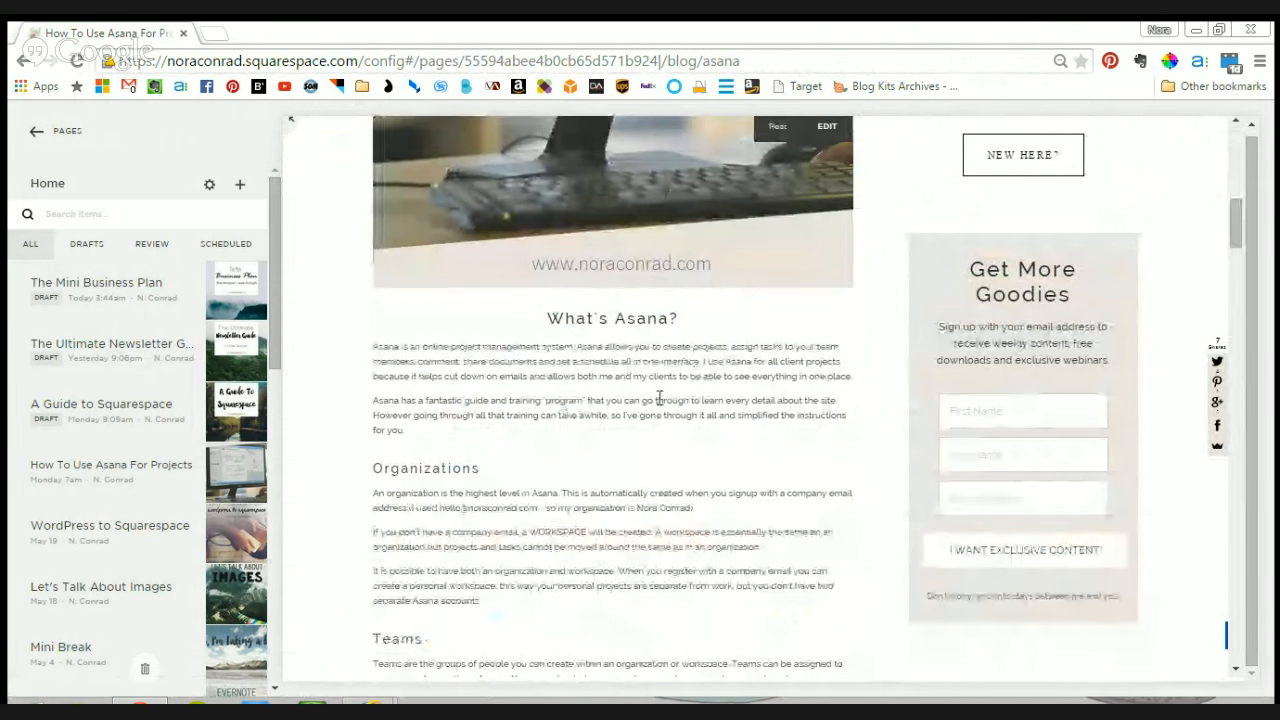
pyautogui.scroll(3, 658, 404)
pyautogui.scroll(5, 658, 404)
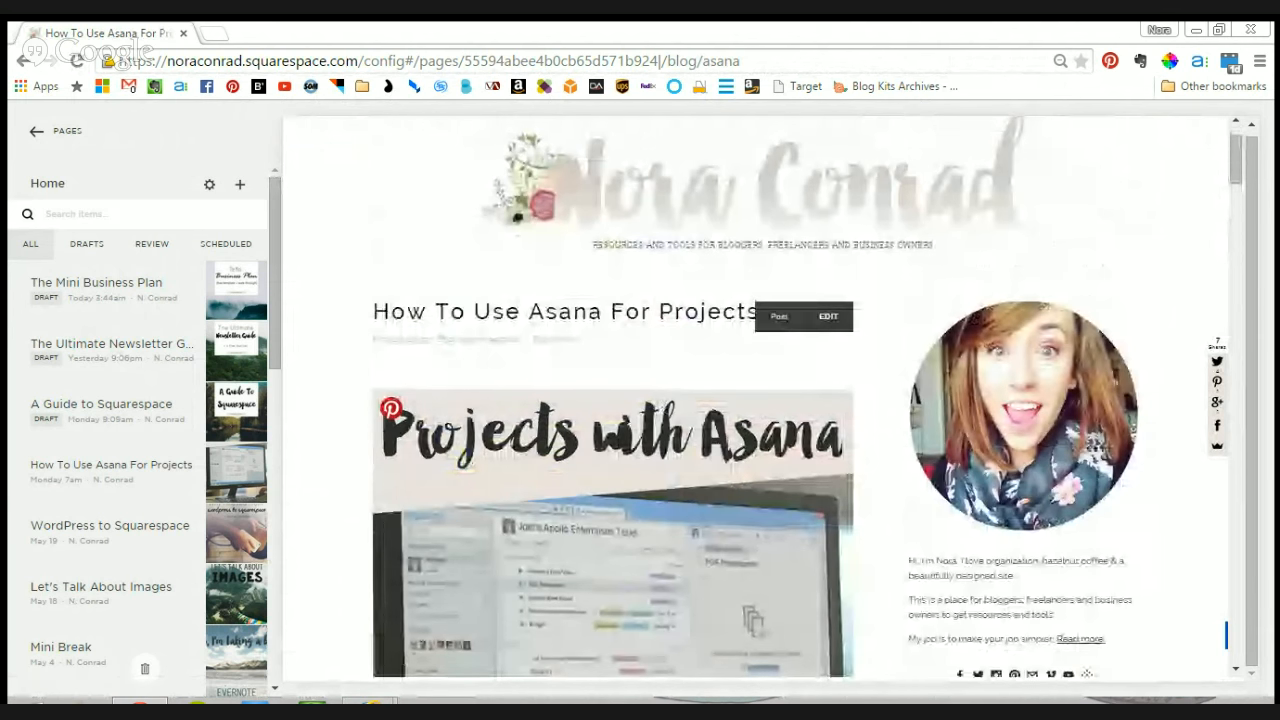